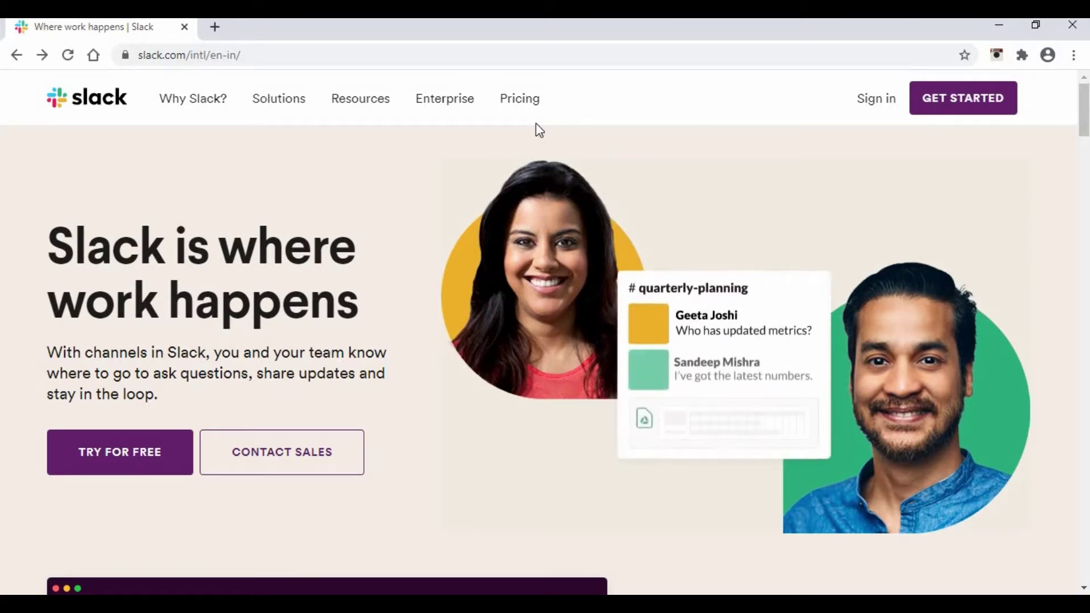
Step: Open Slack's pricing page and compare the Free, Standard, Plus and Enterprise Grid plans with their features
left_click(521, 107)
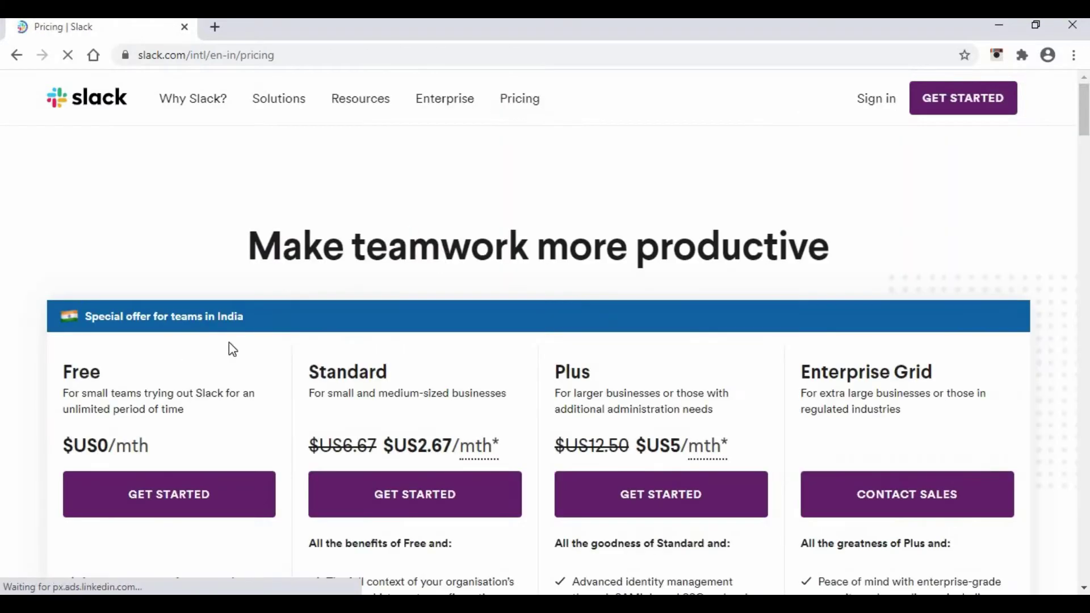
scroll(183, 349, "down", 2)
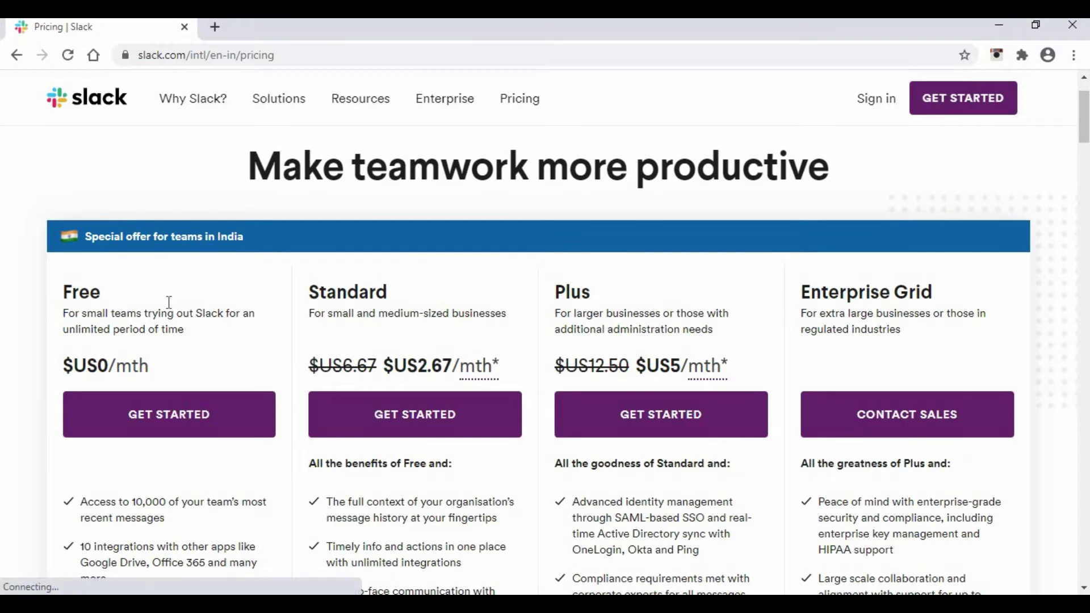
scroll(193, 290, "down", 1)
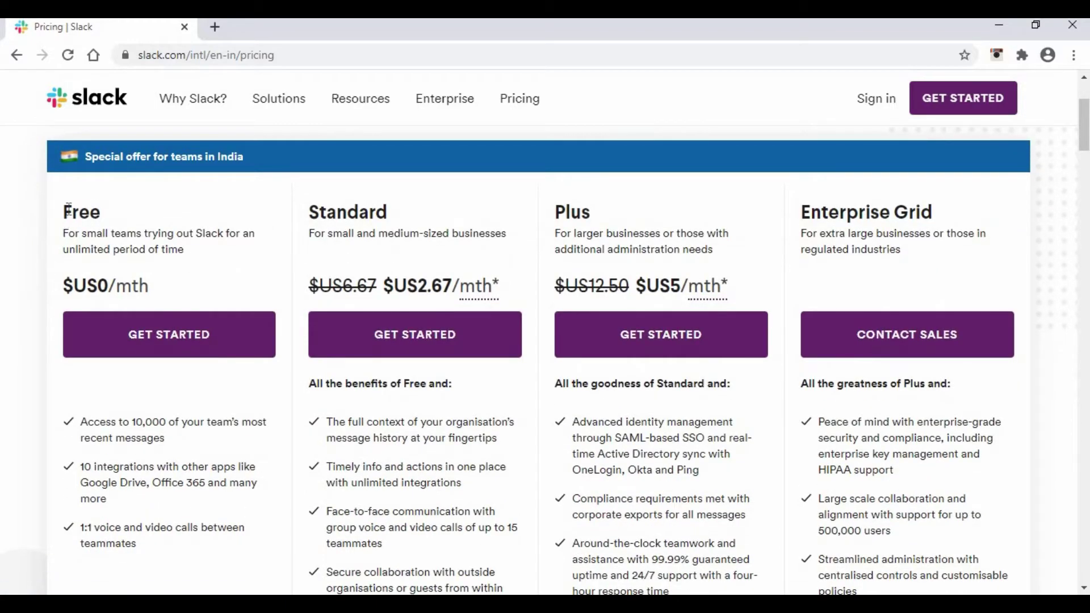
left_click_drag(64, 213, 131, 213)
left_click(132, 214)
scroll(199, 325, "down", 1)
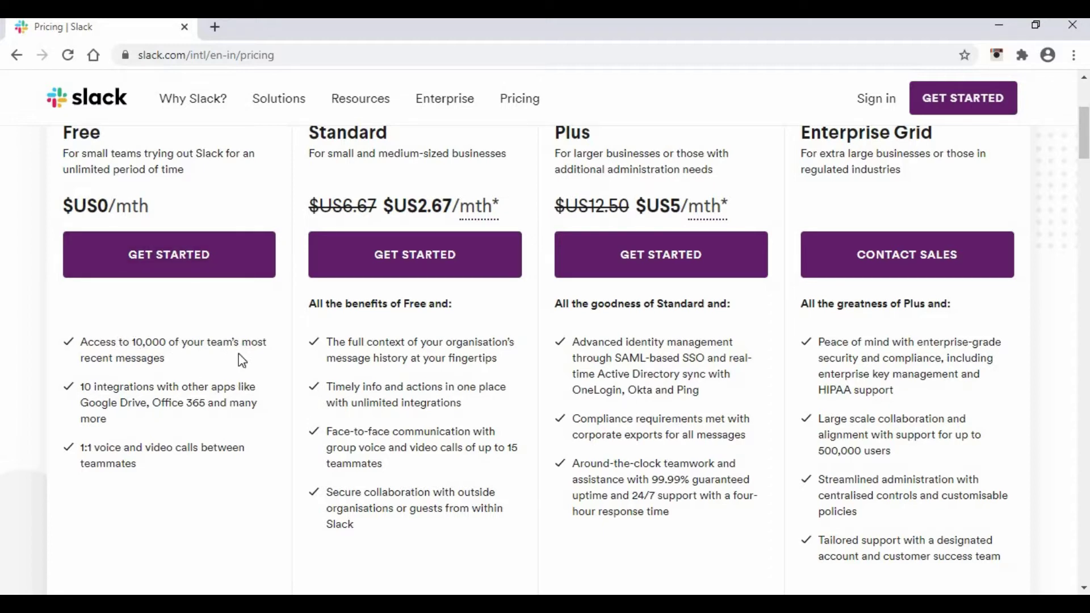
scroll(97, 308, "down", 1)
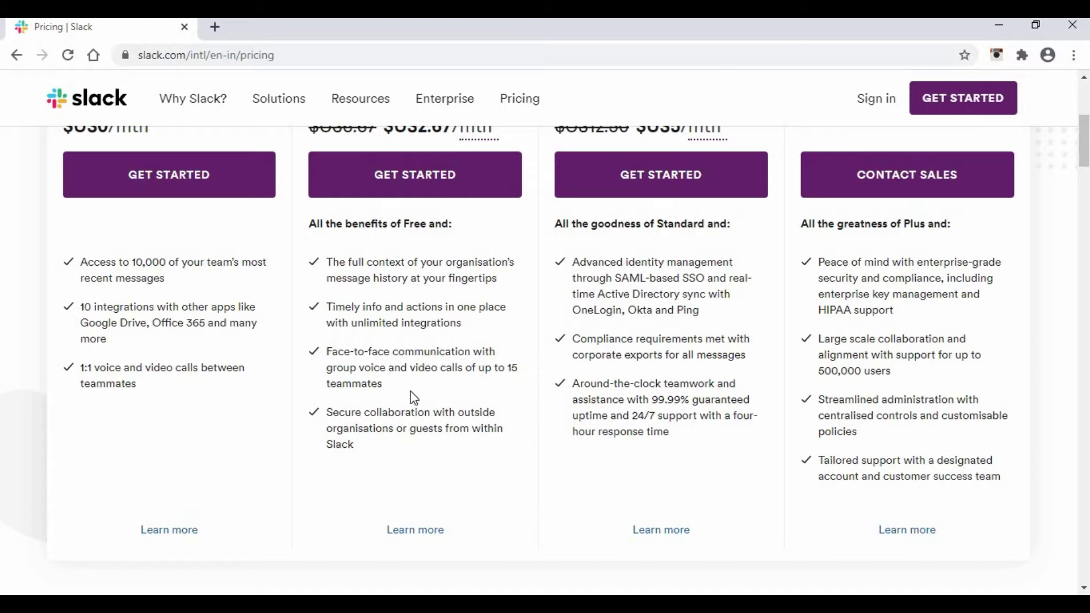
scroll(414, 395, "up", 2)
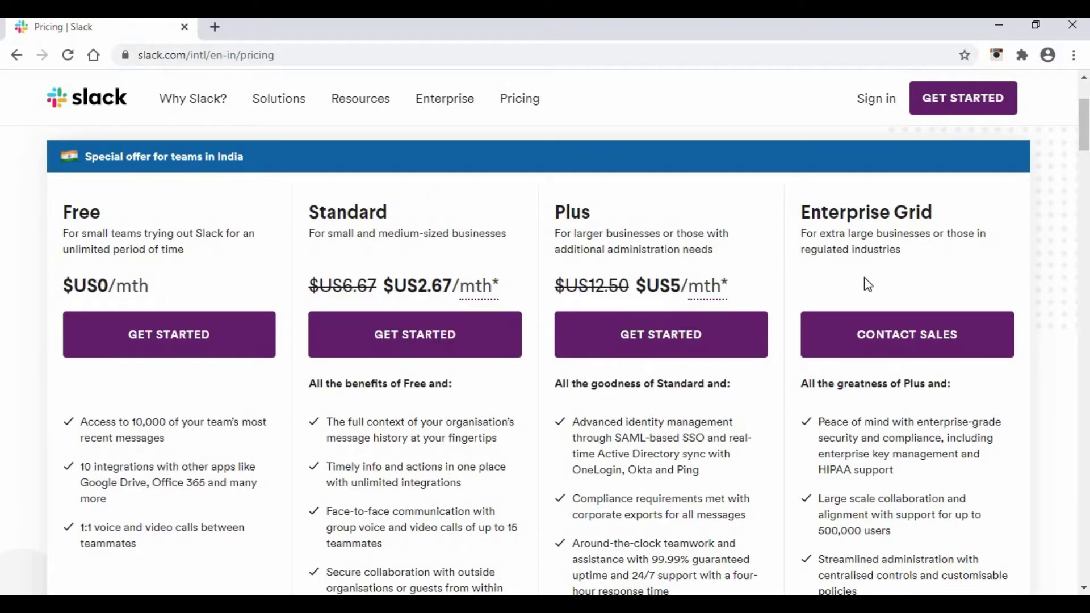
mouse_move(495, 277)
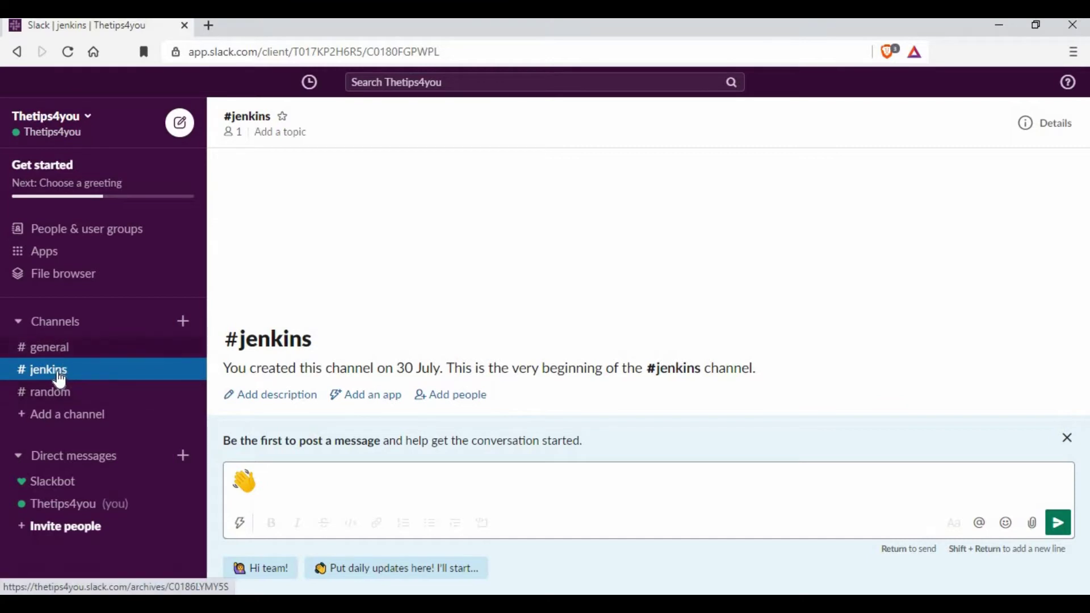
Step: Create a public channel named docker without adding people, and return to the jenkins channel
left_click(182, 322)
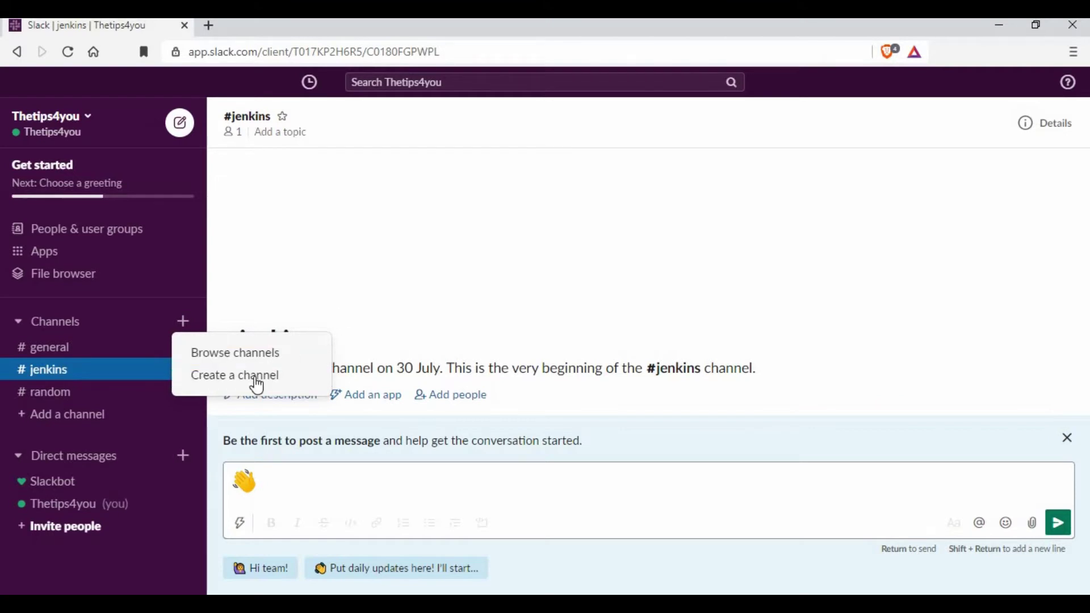
key("Return")
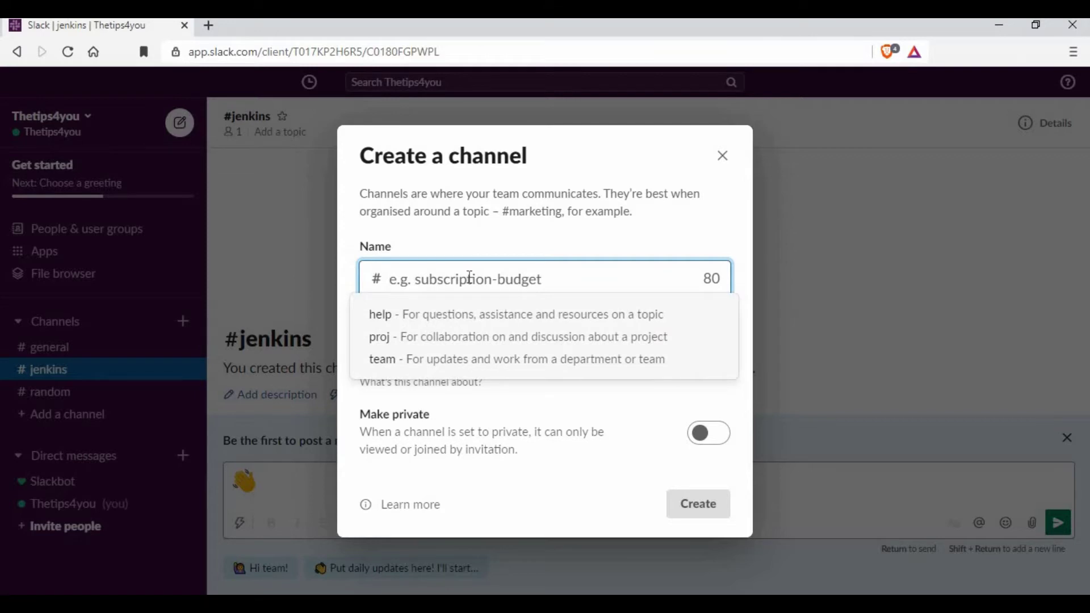
type("docker")
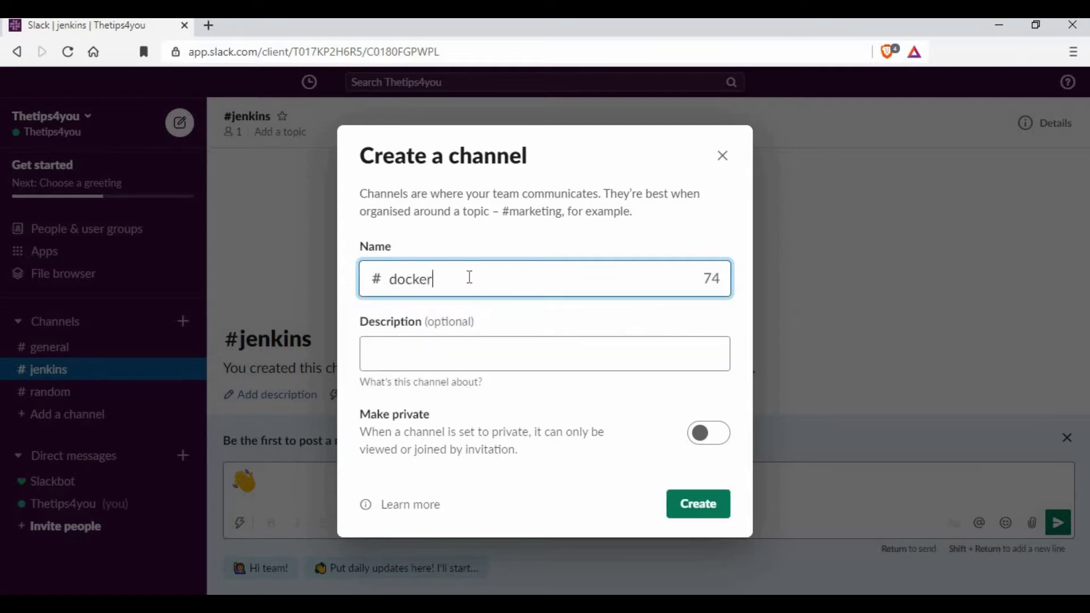
left_click(714, 506)
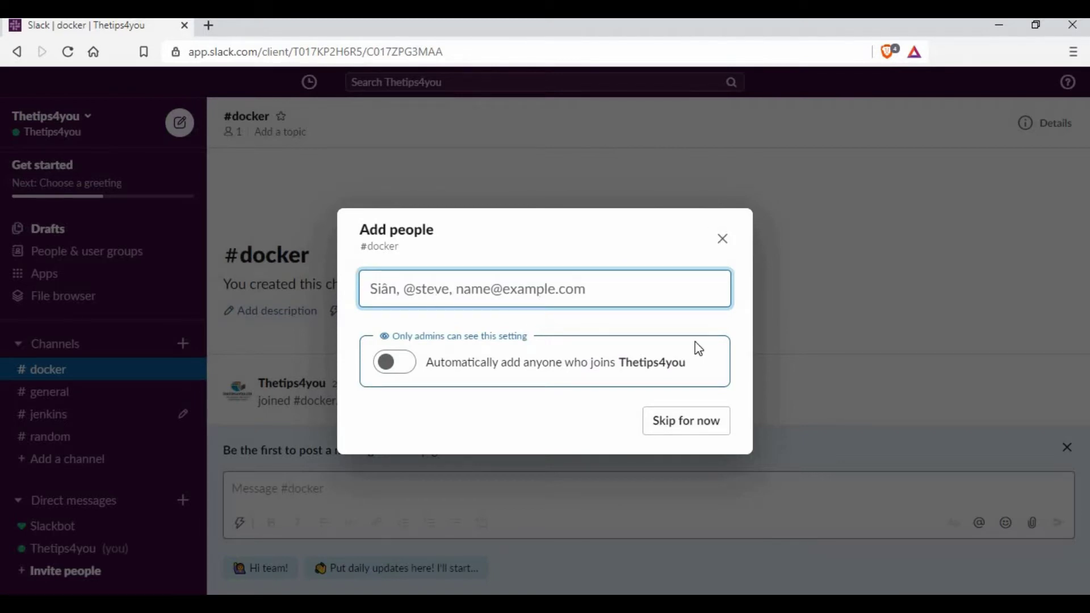
left_click(705, 433)
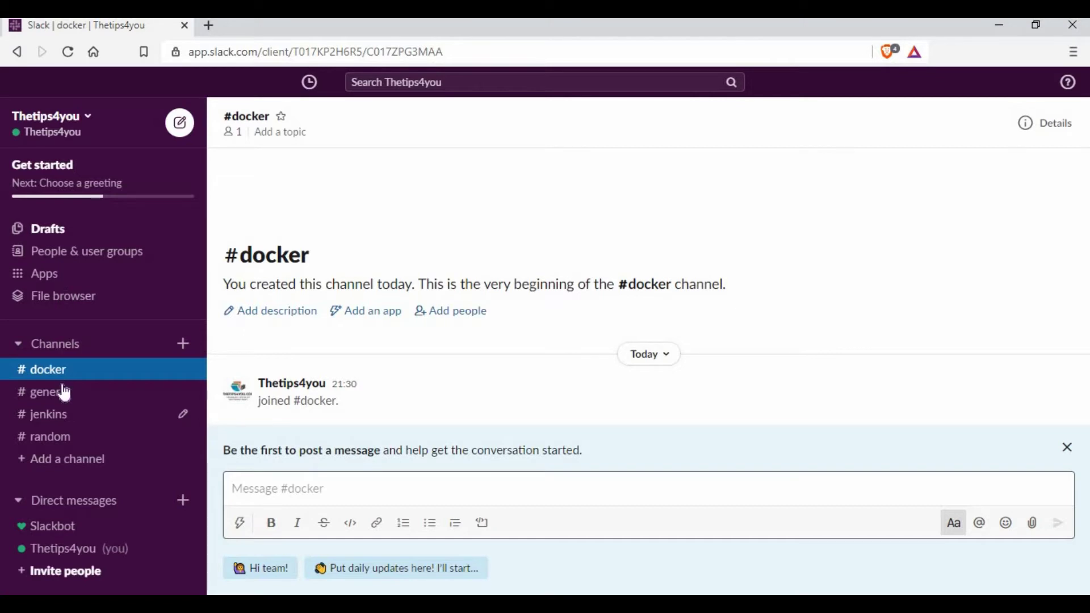
left_click(64, 424)
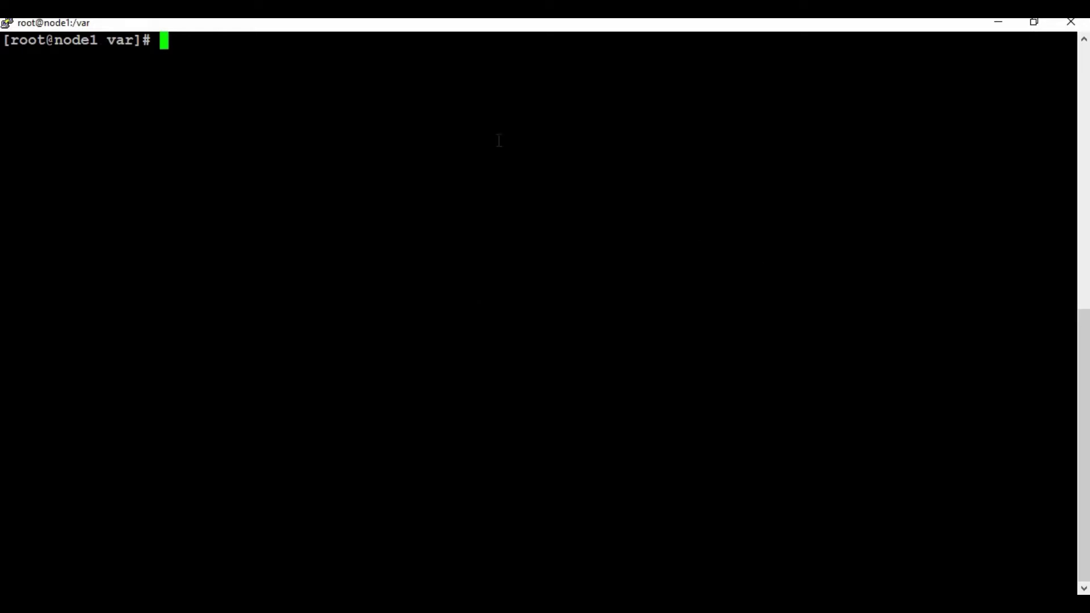
Step: In the terminal, run jenkins/jenkins:latest detached as root, named myjenkins, with ports 8080:8080 and 50000:50000 and volume /var/jenkins:/var/jenkins_home, and list running containers
right_click(422, 95)
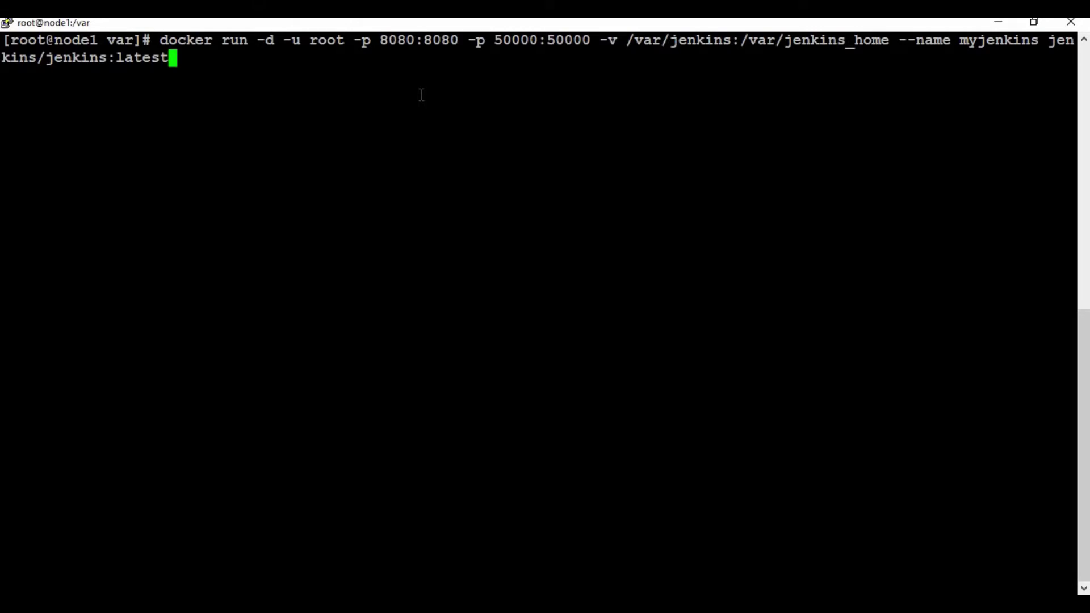
key("Return")
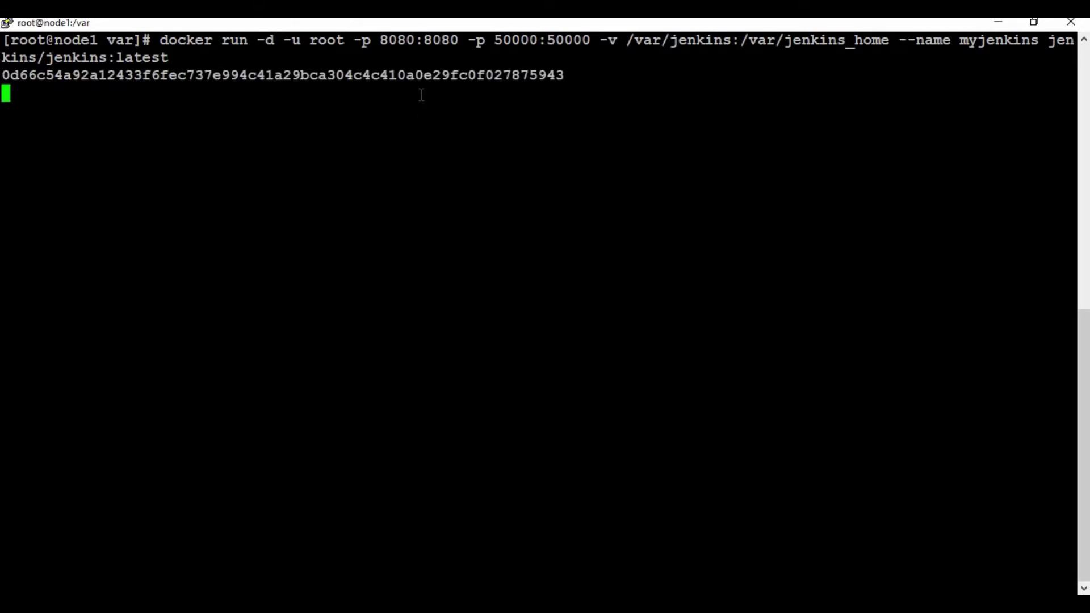
type("d")
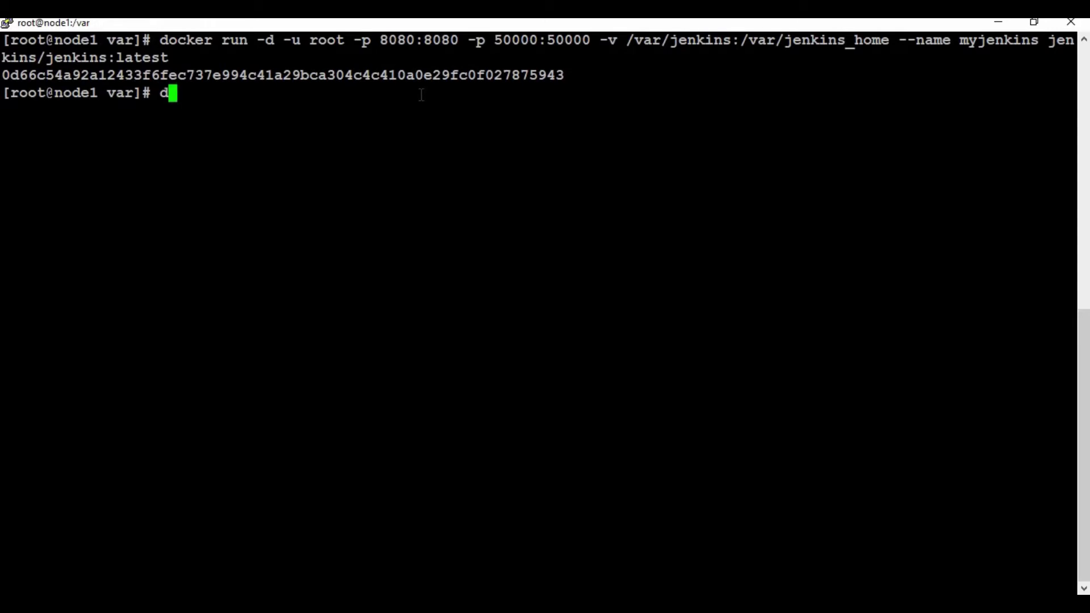
type("ocker ps")
key("Return")
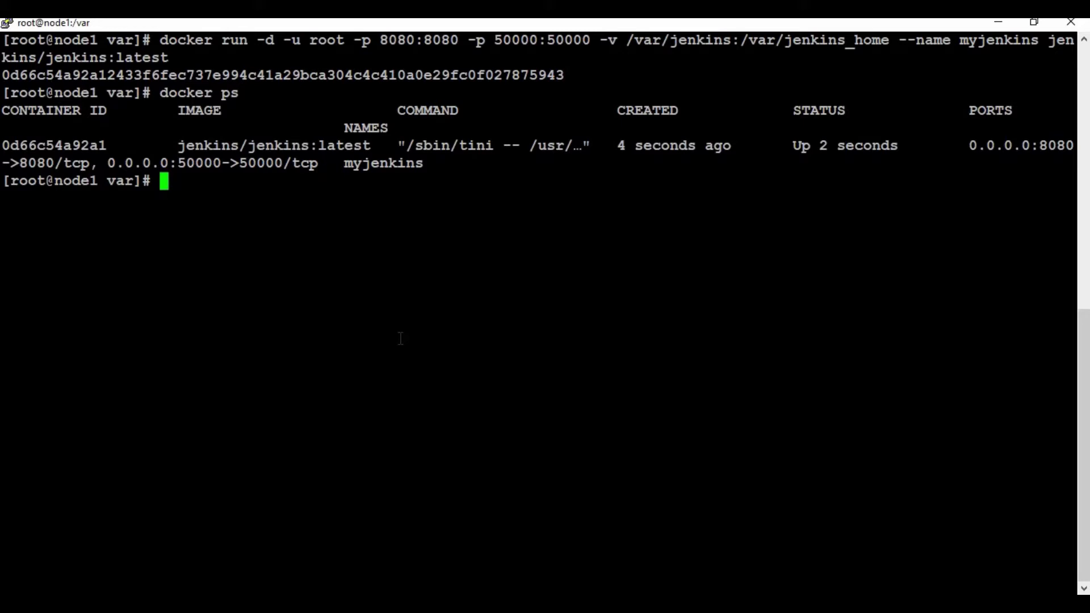
Step: Switch to the browser, open Jenkins at 192.168.145.130:8080 and dismiss the missing-page banner
key("alt+Tab")
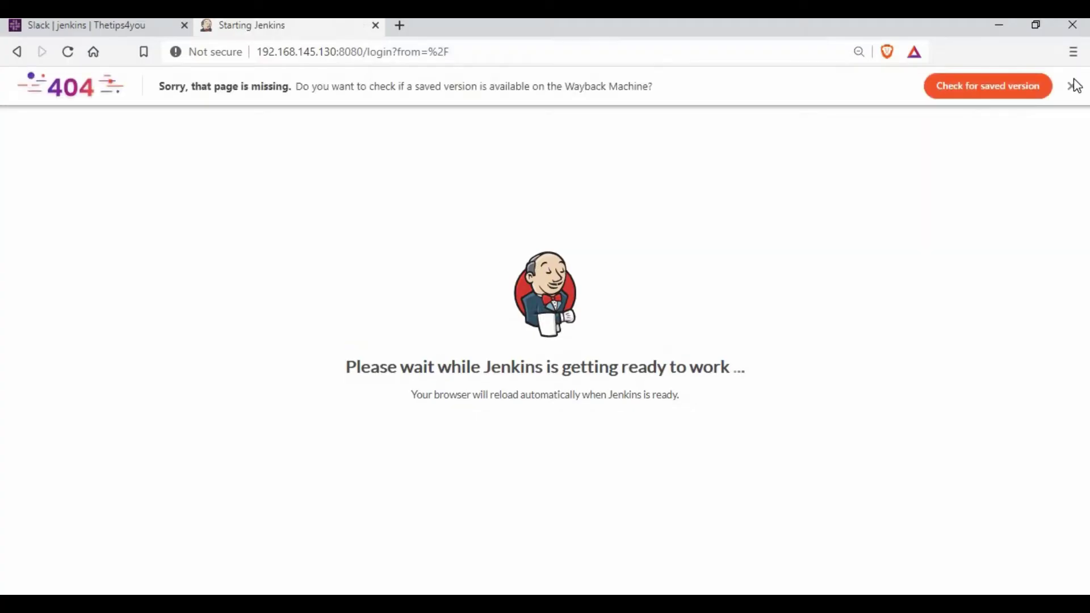
left_click(1071, 85)
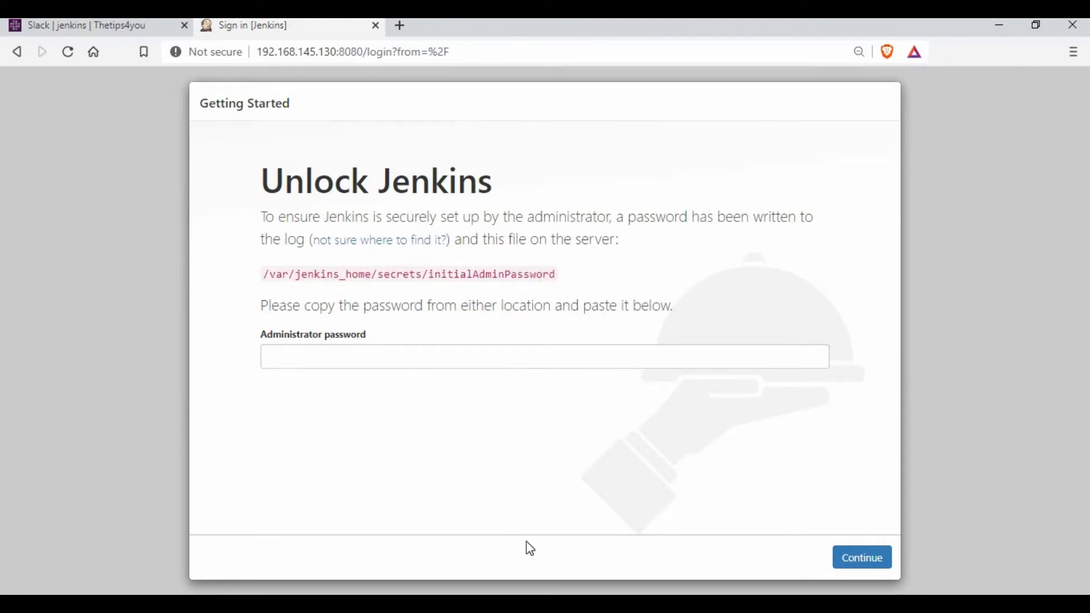
Step: Switch to the terminal, change to the /var/jenkins directory and list its contents
key("alt+Tab")
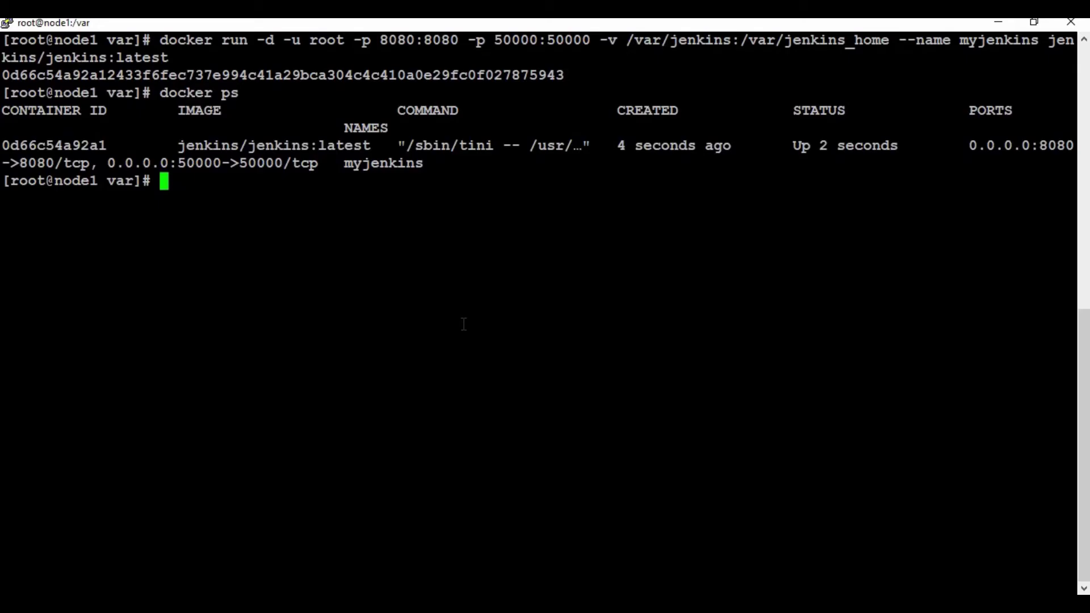
type("cd /var/je")
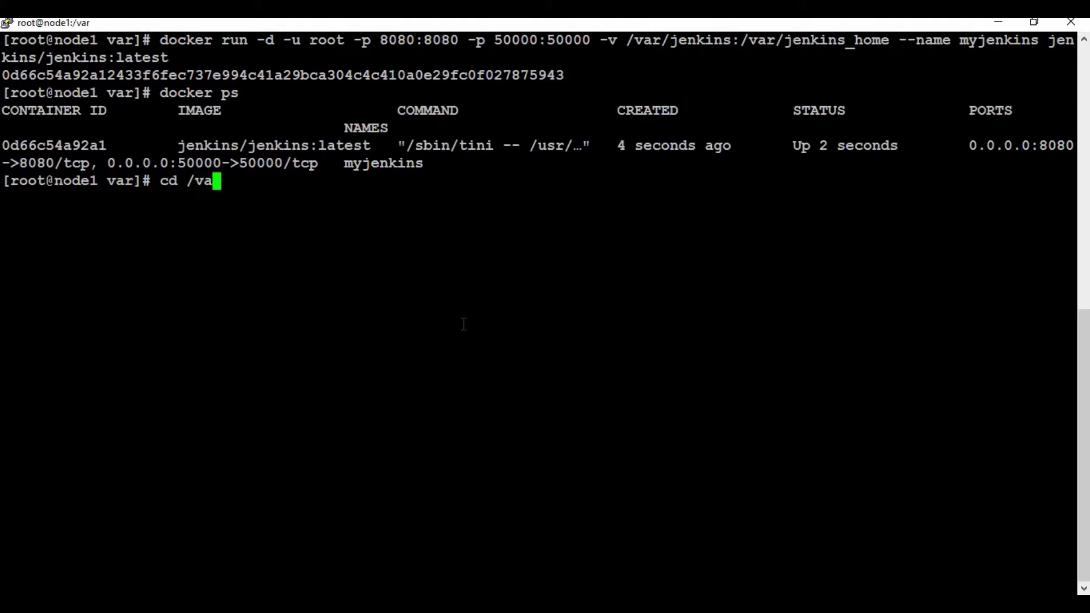
key("Tab")
key("Return")
type("ls")
key("Return")
Step: Change into the secrets directory and print the contents of the initialAdminPassword file
type("cd secretes")
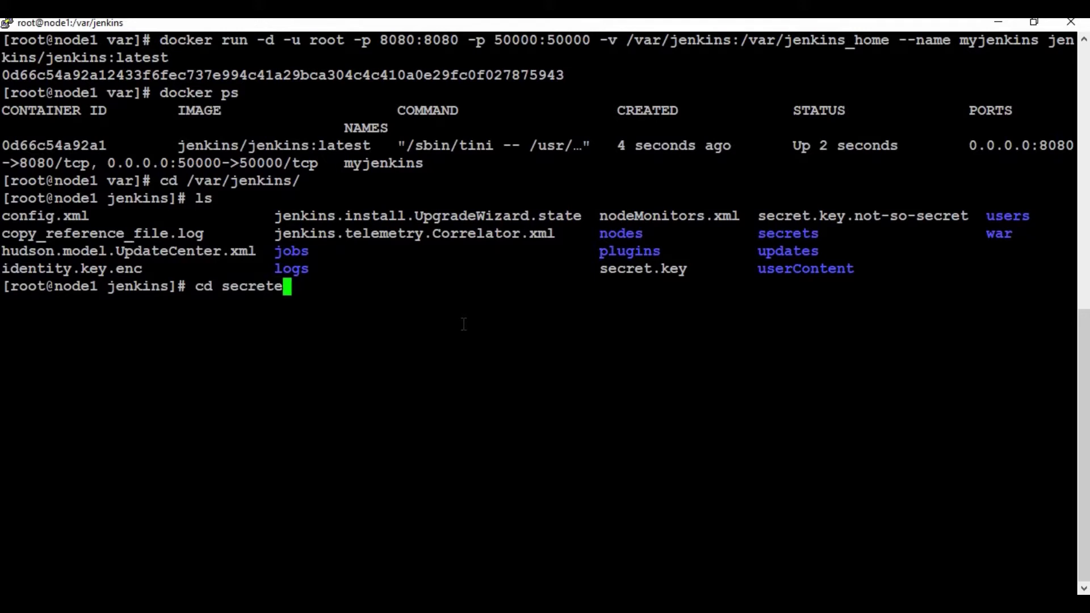
key("BackSpace")
key("BackSpace")
type("s")
key("Return")
type("cat i")
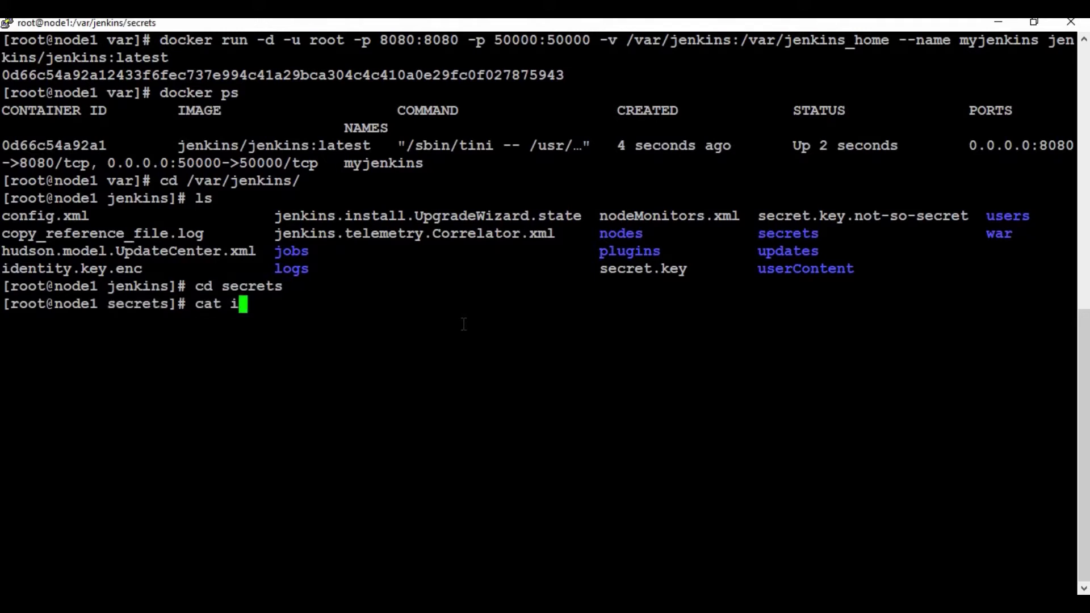
key("Tab")
key("Return")
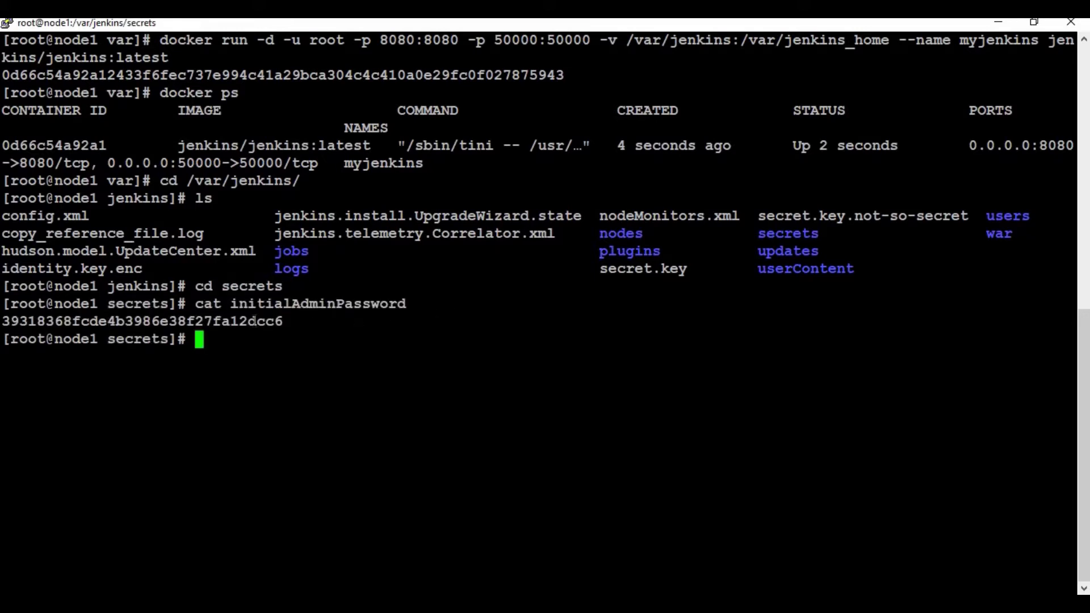
Step: Copy the initial administrator password from the terminal, paste it into the Unlock Jenkins page in the browser and continue
double_click(255, 321)
right_click(254, 321)
key("alt+Tab")
right_click(391, 352)
left_click(454, 203)
left_click(850, 560)
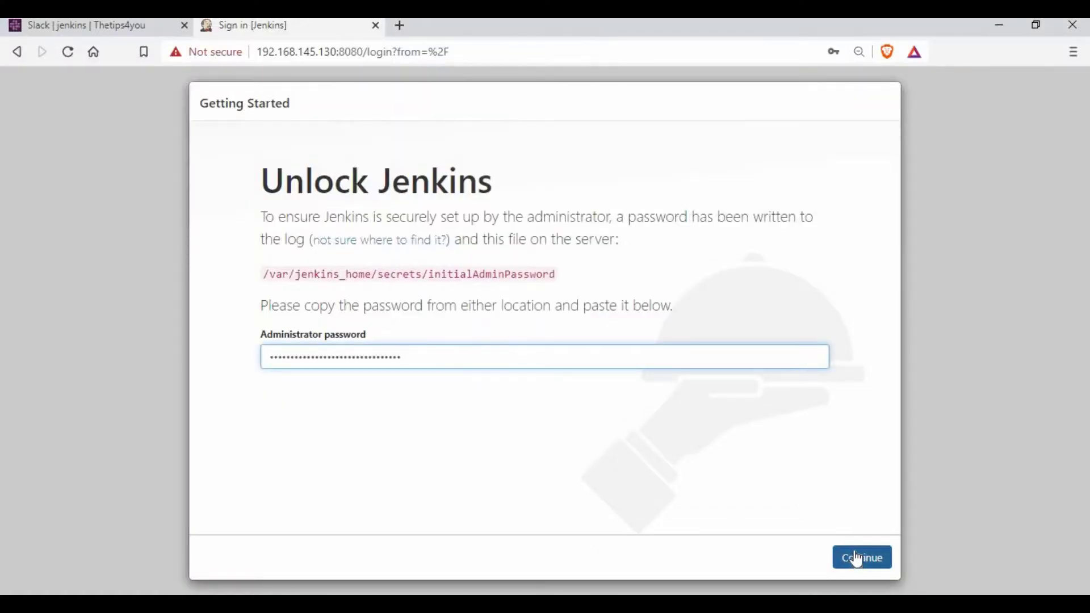
Step: Switch to the terminal, cancel the stray pasted password line and clear the screen
key("alt+Tab")
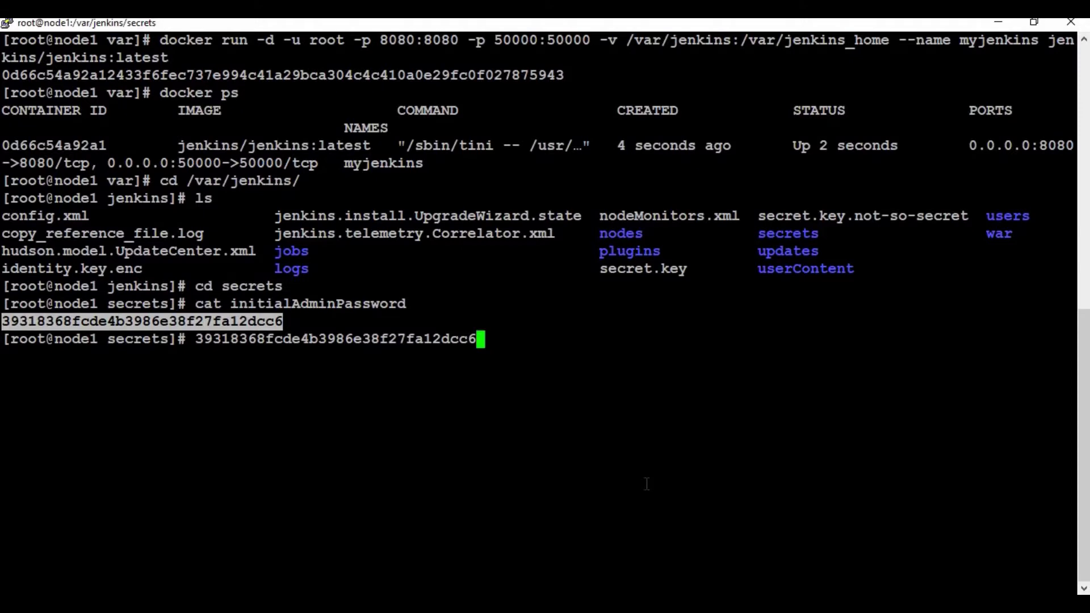
key("ctrl+c")
type("c")
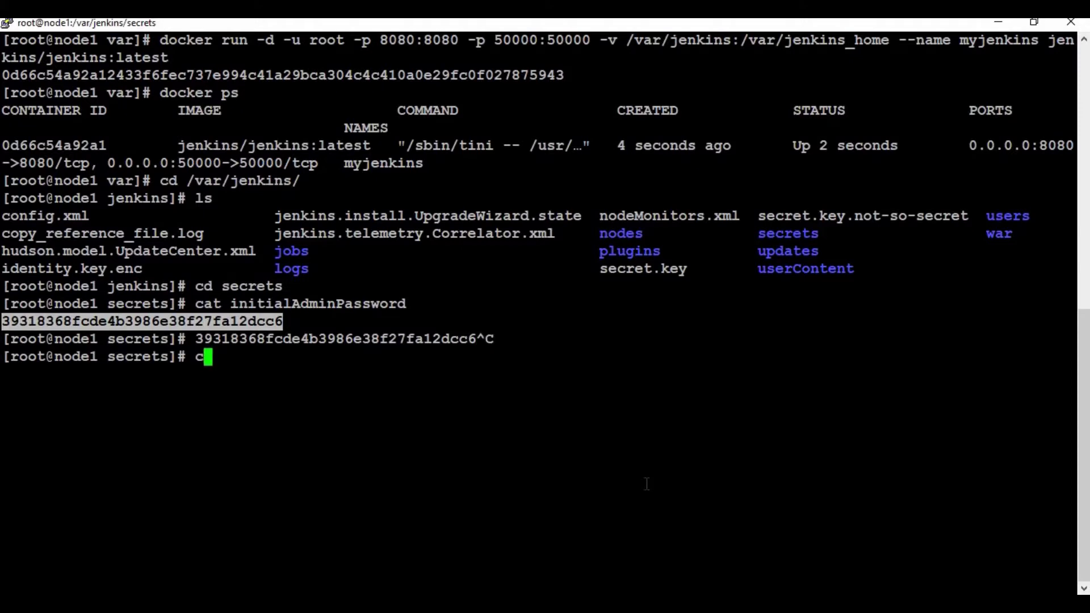
type("lear")
key("Return")
Step: Switch to the browser and install the suggested plugins in the Jenkins setup wizard
key("alt+Tab")
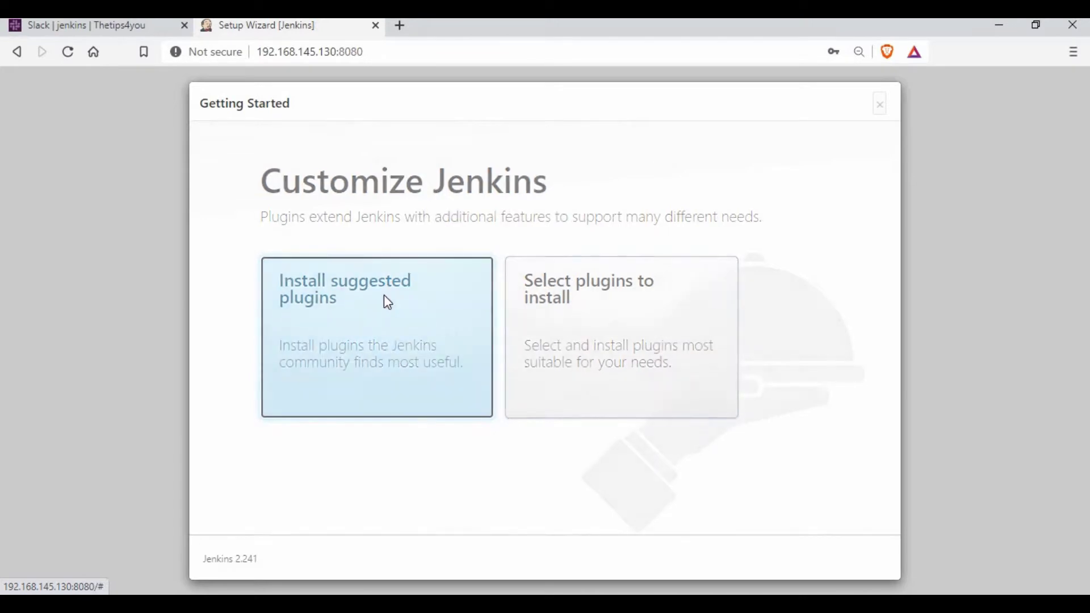
left_click(383, 295)
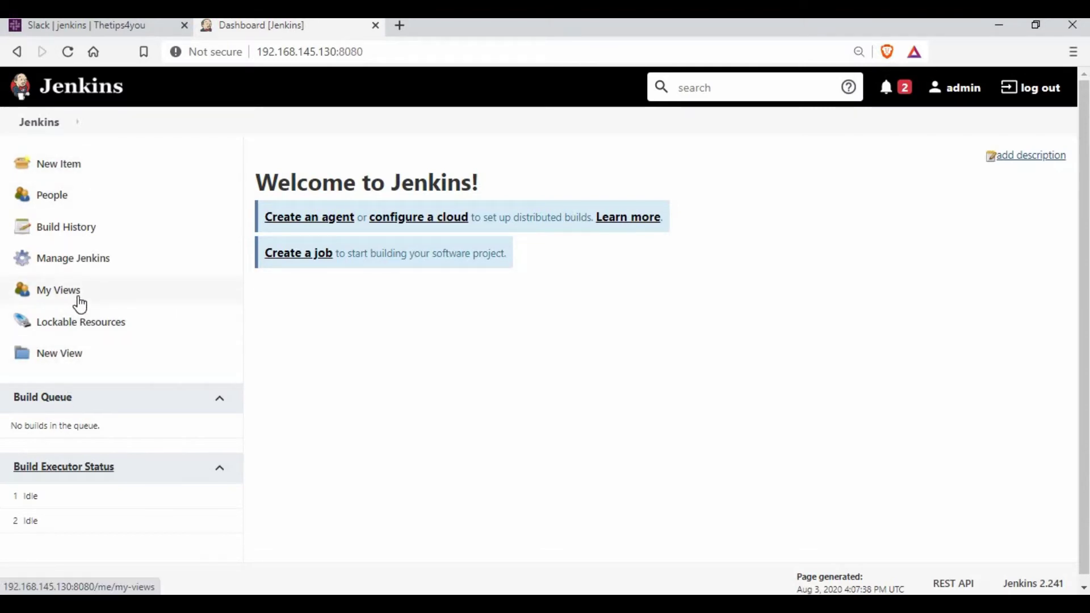
Step: In the Jenkins plugin manager, search the available plugins for slack and select Slack Notification for installation
left_click(85, 265)
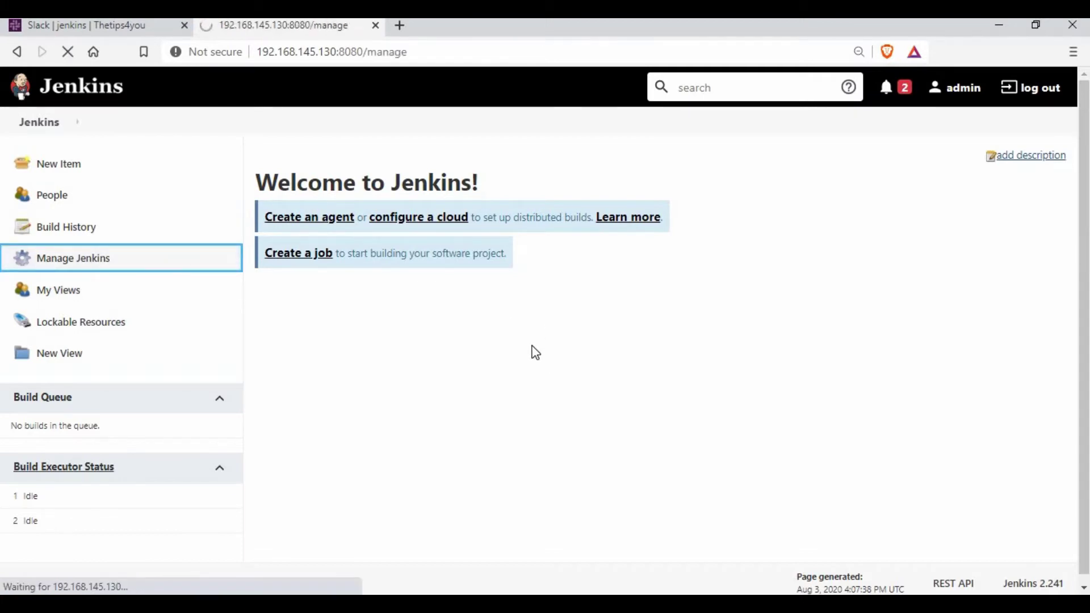
scroll(836, 424, "down", 3)
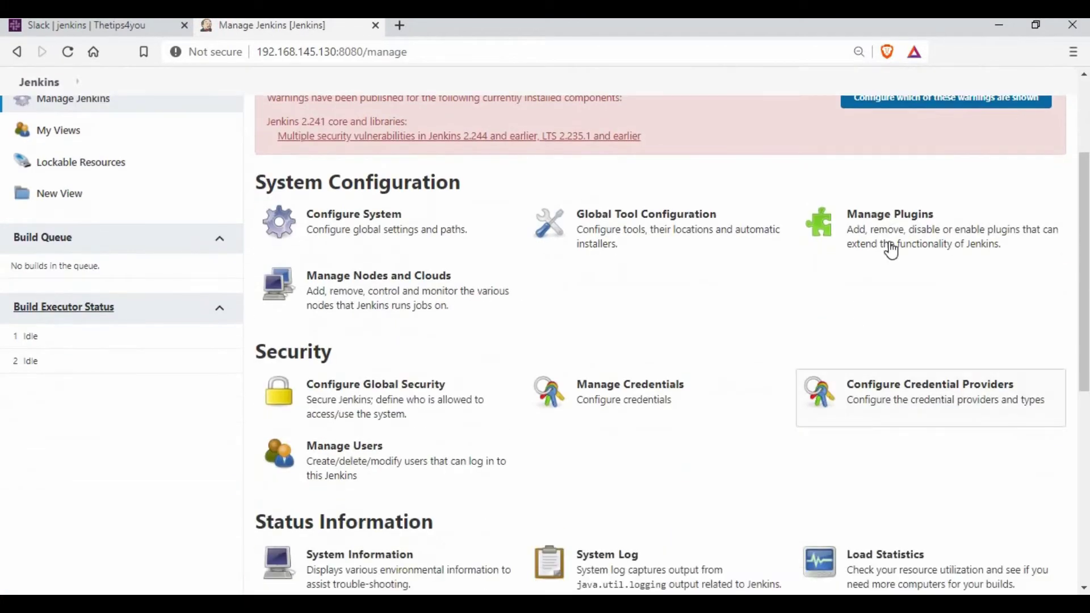
left_click(891, 236)
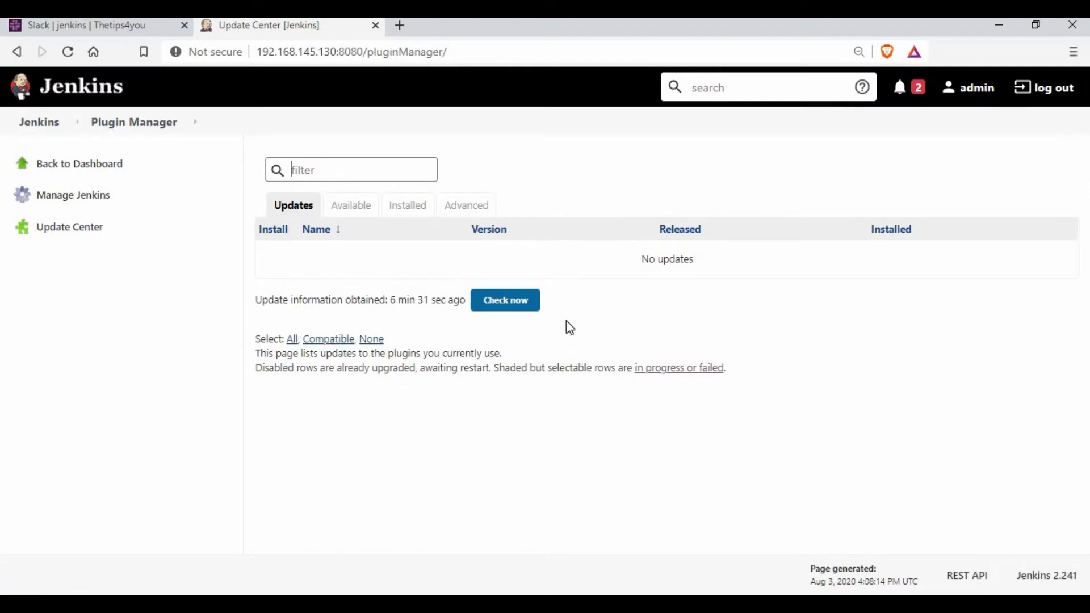
left_click(362, 218)
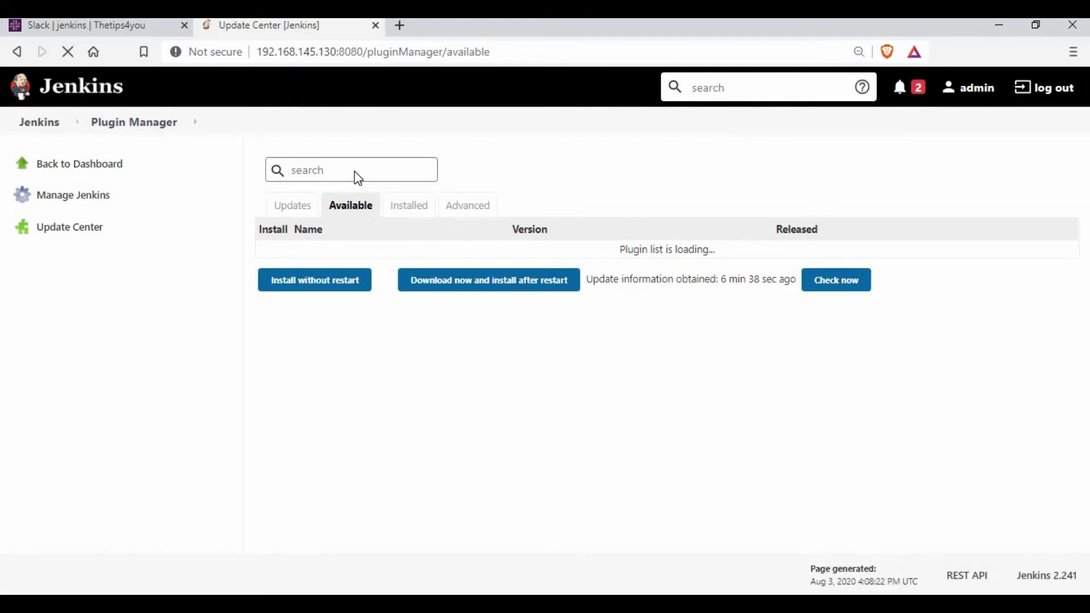
type("slack")
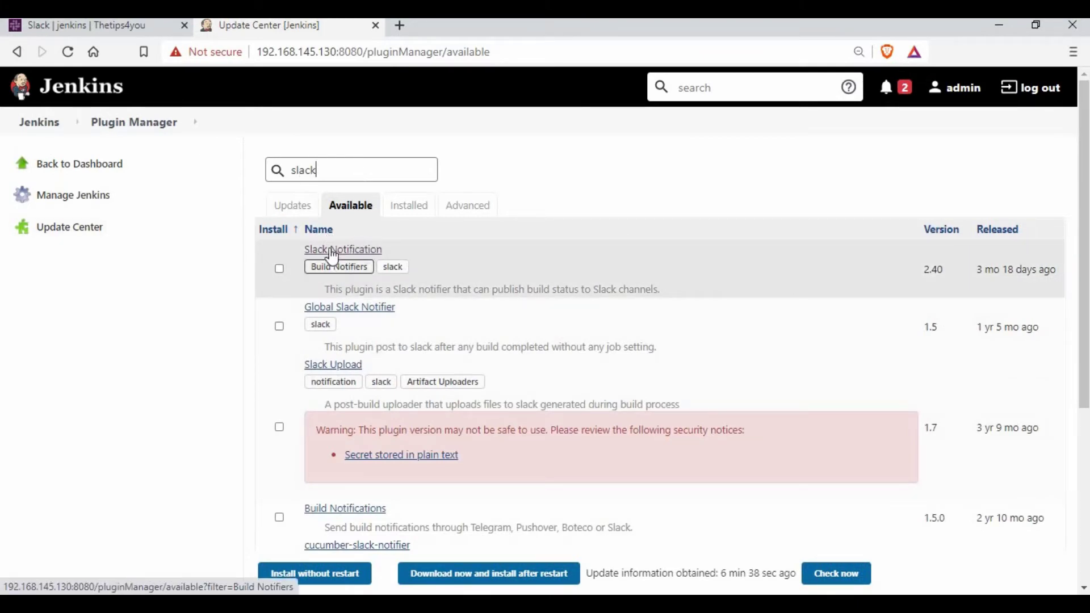
left_click(280, 268)
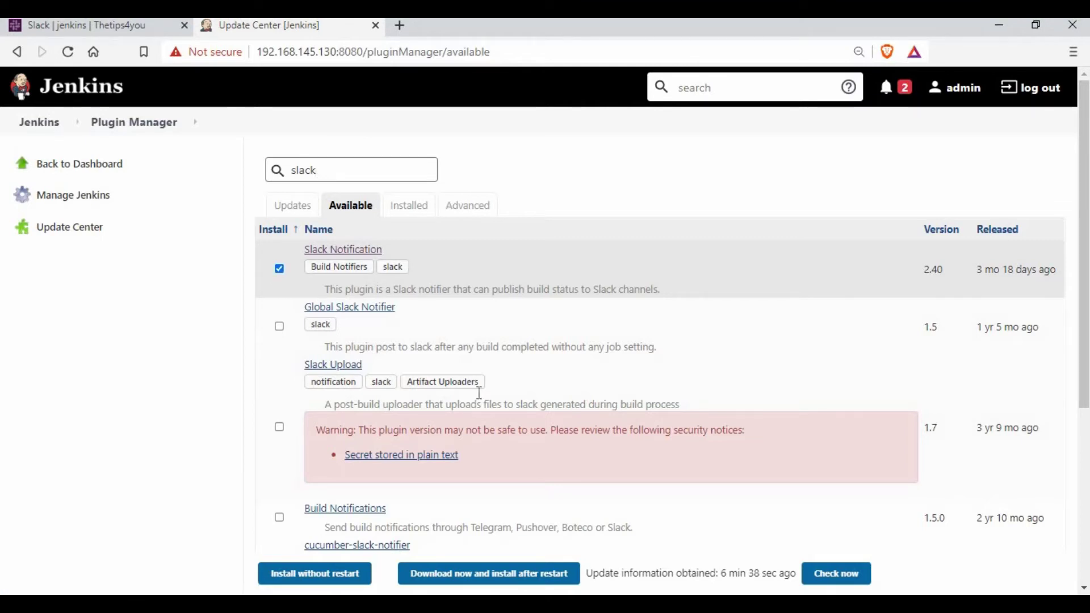
Step: Install the selected Slack Notification plugin without restarting Jenkins and return to the top page
left_click(338, 578)
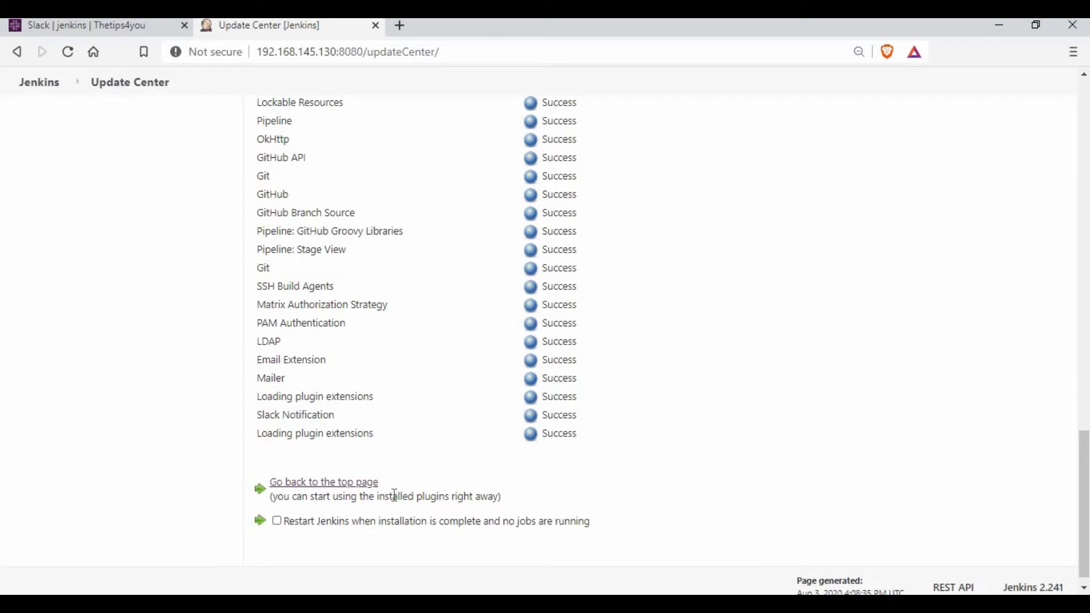
left_click(329, 484)
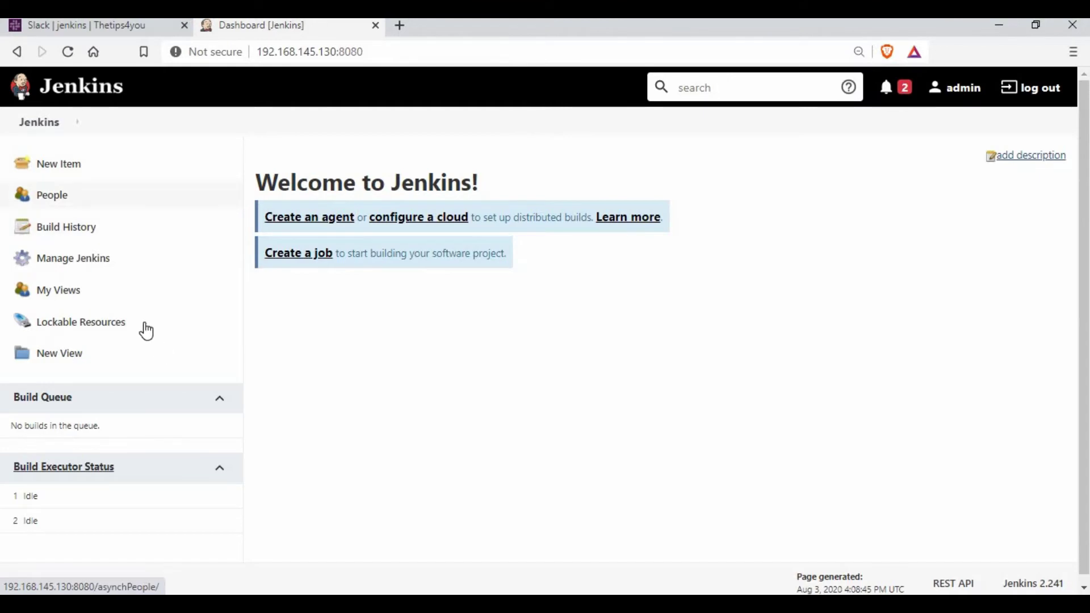
Step: Open the Configure System page in Manage Jenkins and go to its Slack section
left_click(55, 263)
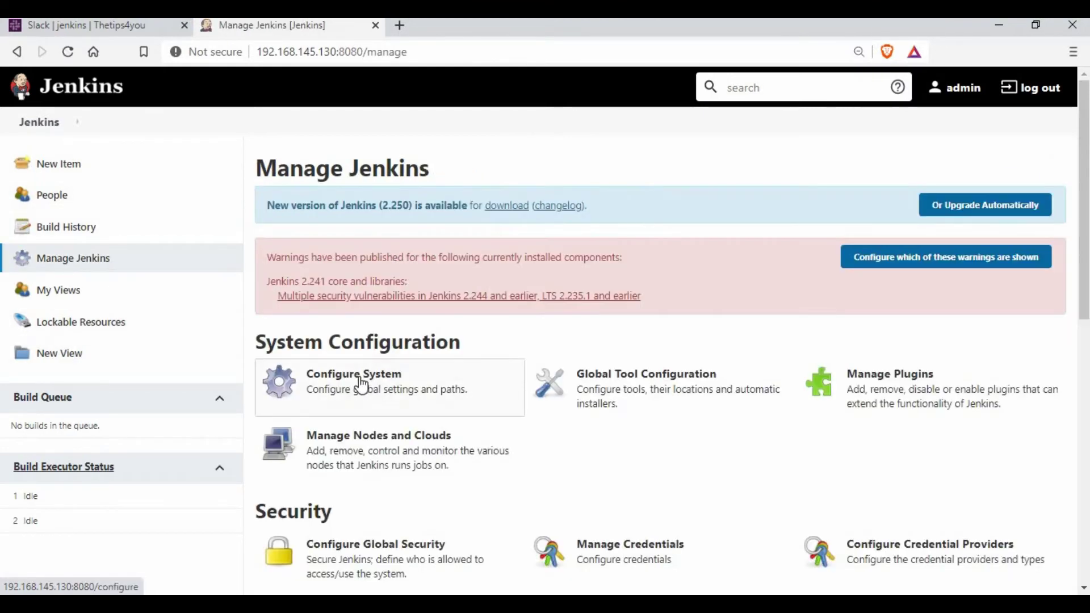
left_click(372, 386)
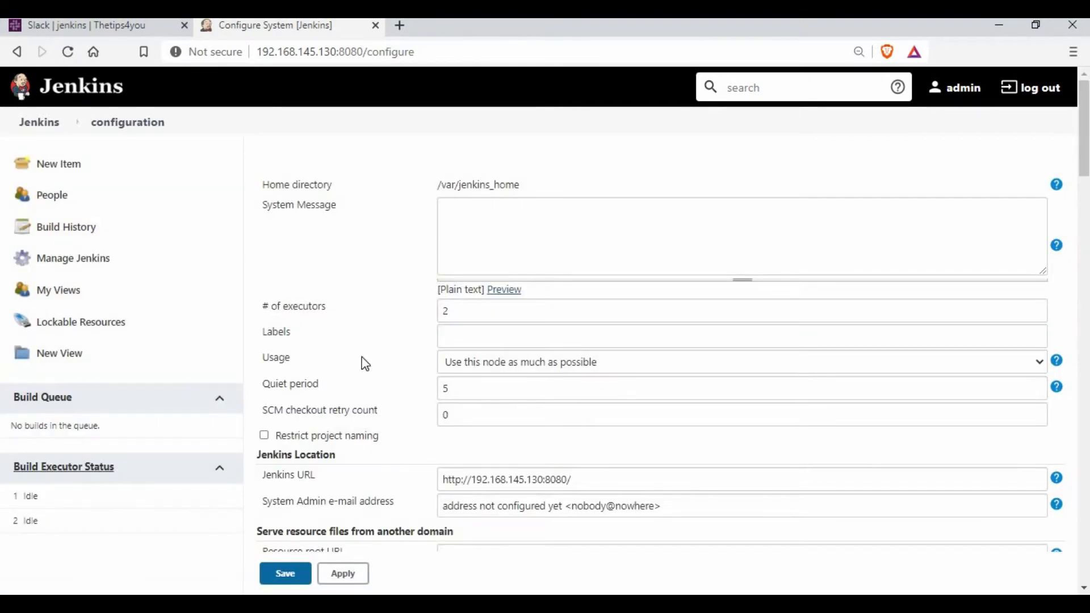
scroll(370, 339, "down", 5)
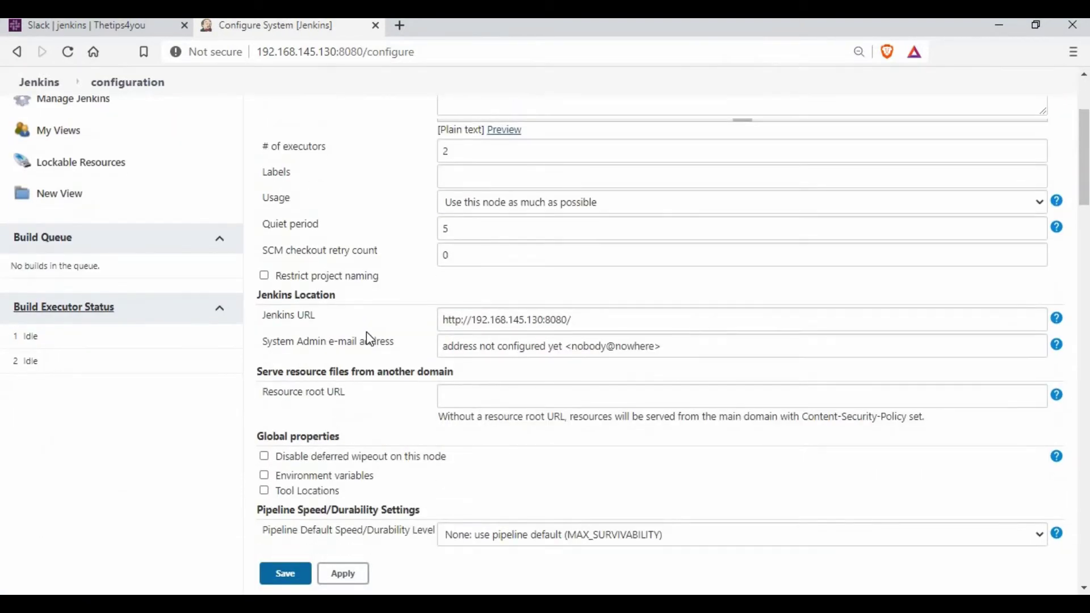
scroll(502, 306, "down", 5)
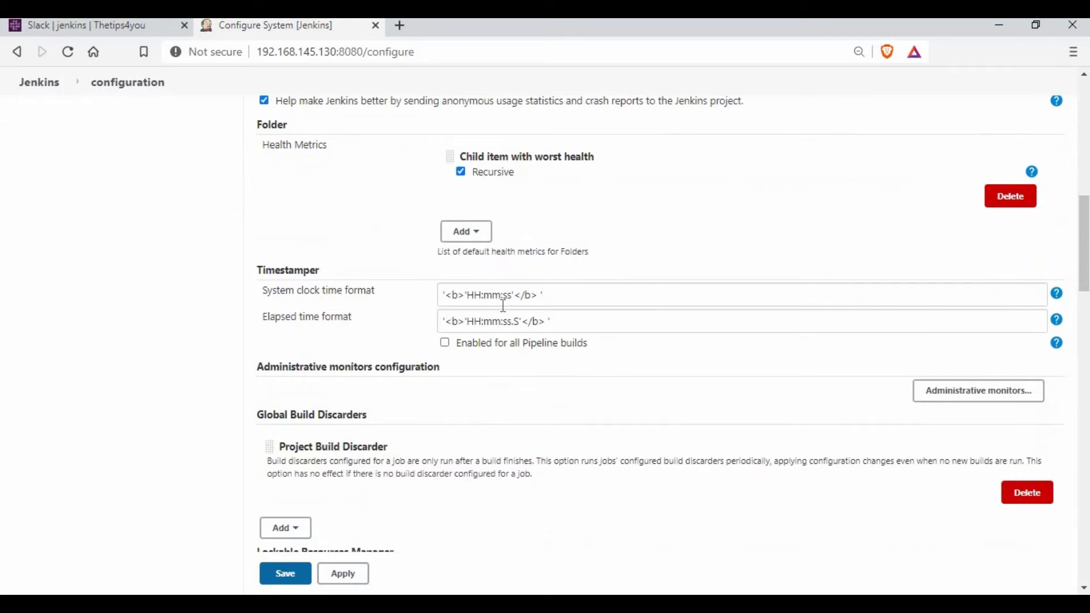
scroll(503, 306, "down", 3)
scroll(503, 305, "down", 9)
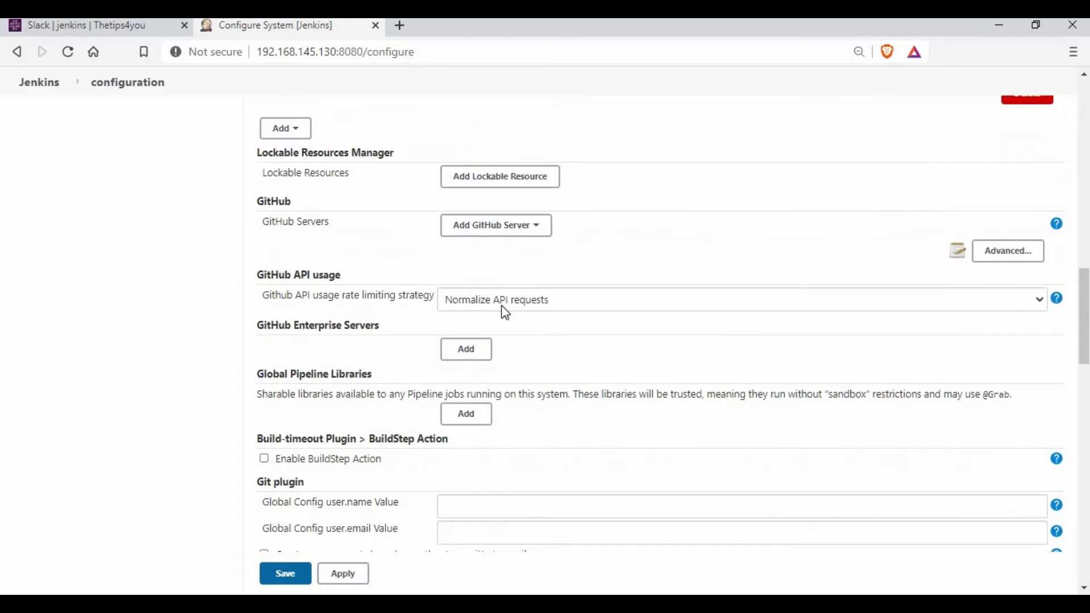
scroll(503, 306, "down", 9)
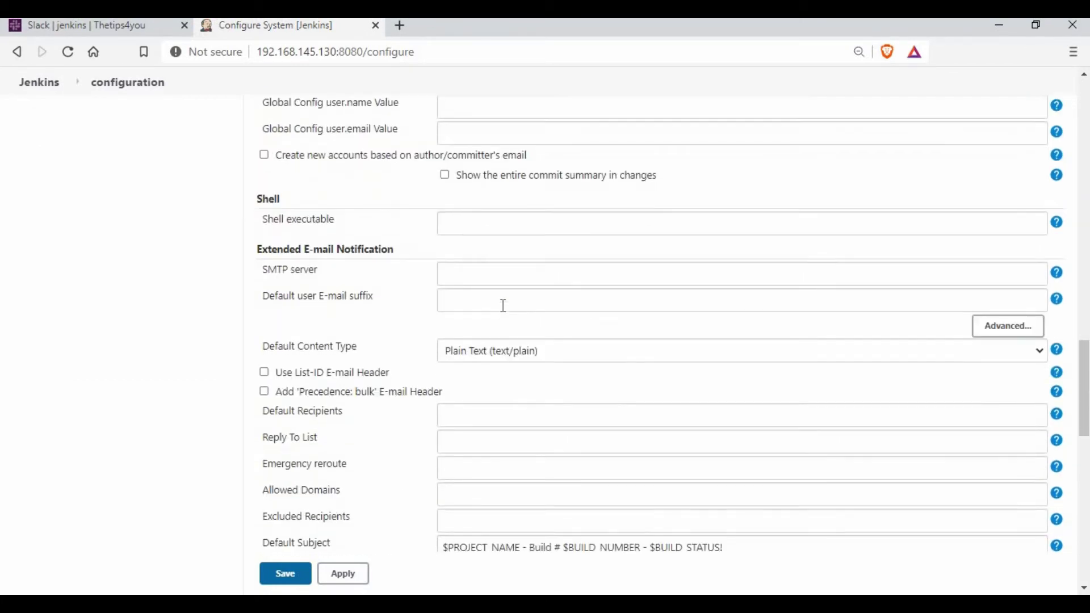
scroll(503, 306, "down", 7)
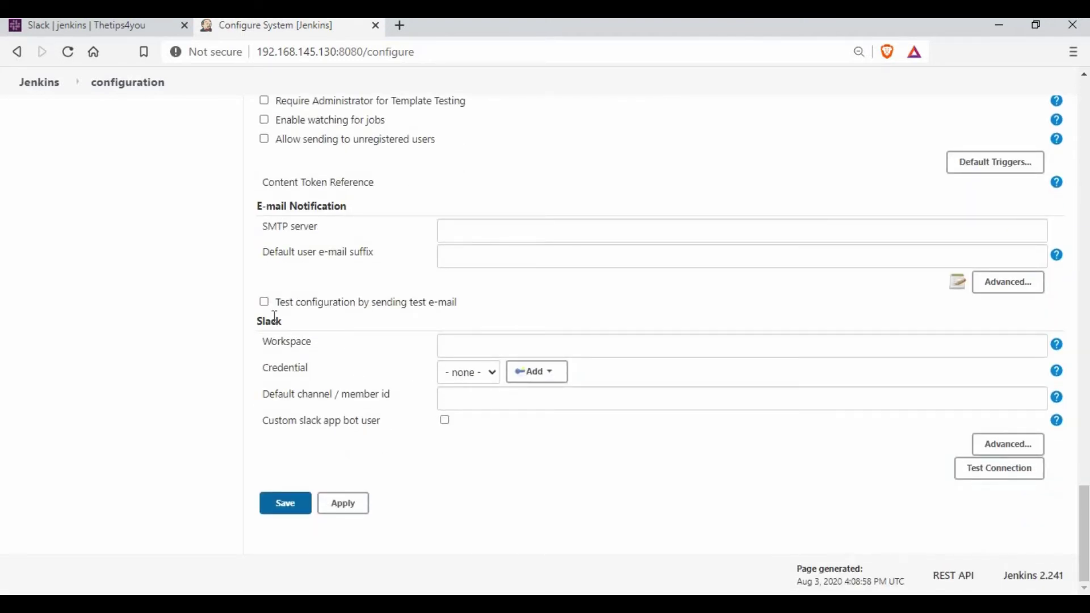
Step: Read the help text of the Workspace field in the Slack section and close it again
left_click(495, 346)
left_click(1056, 345)
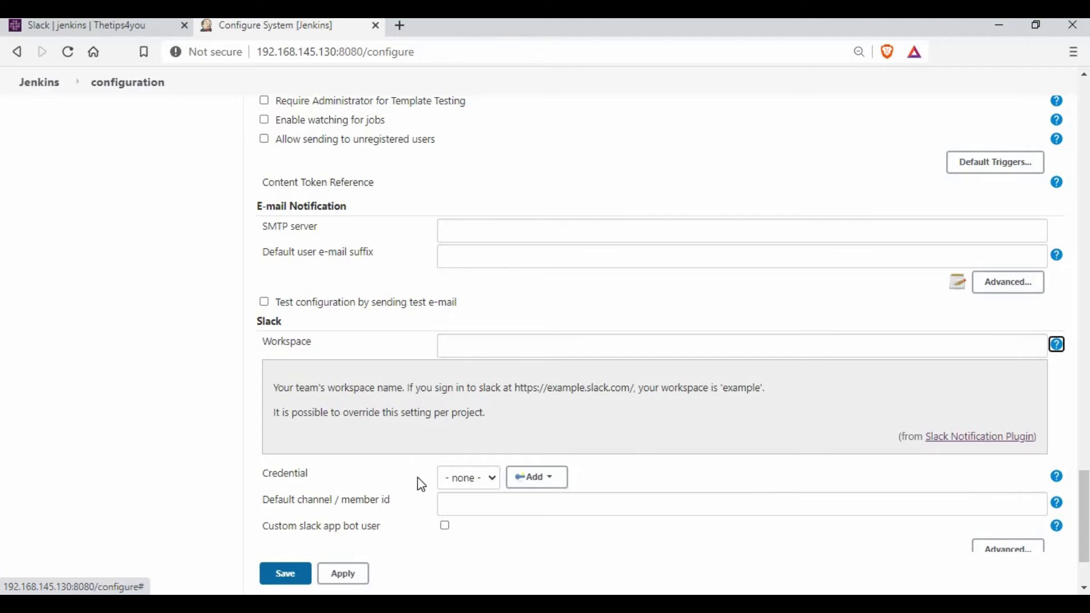
scroll(438, 457, "down", 2)
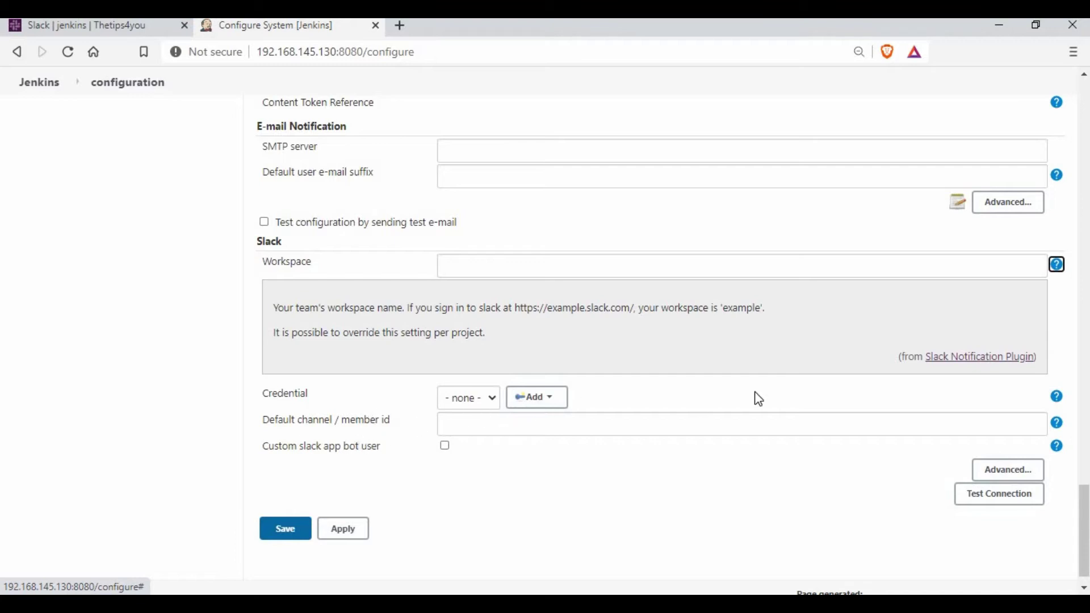
left_click(1058, 271)
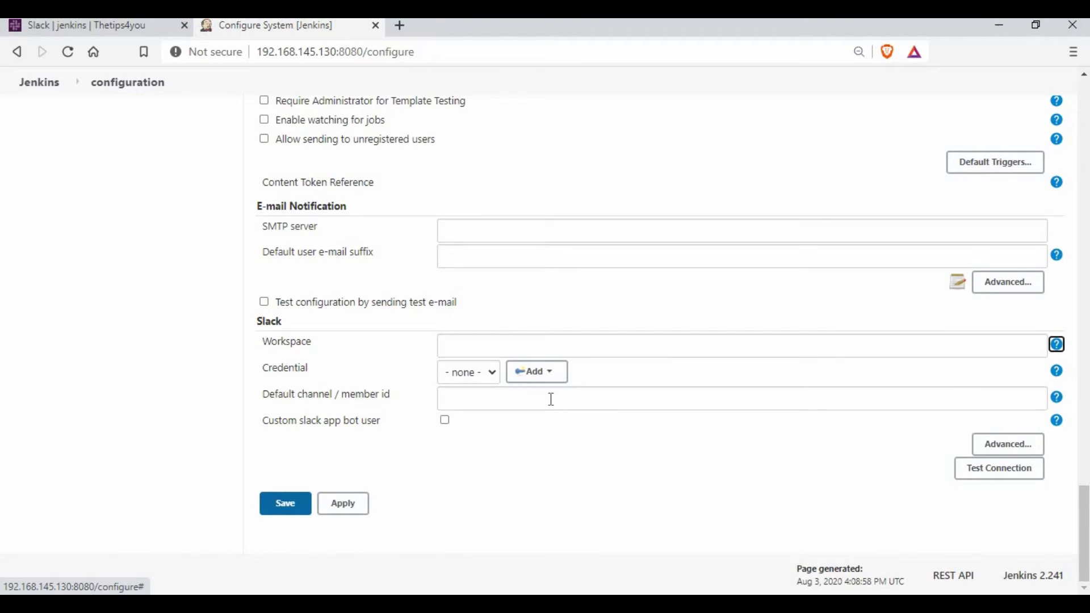
Step: Switch to the Slack desktop app and open the Manage apps page of the Thetips4you workspace
left_click(107, 27)
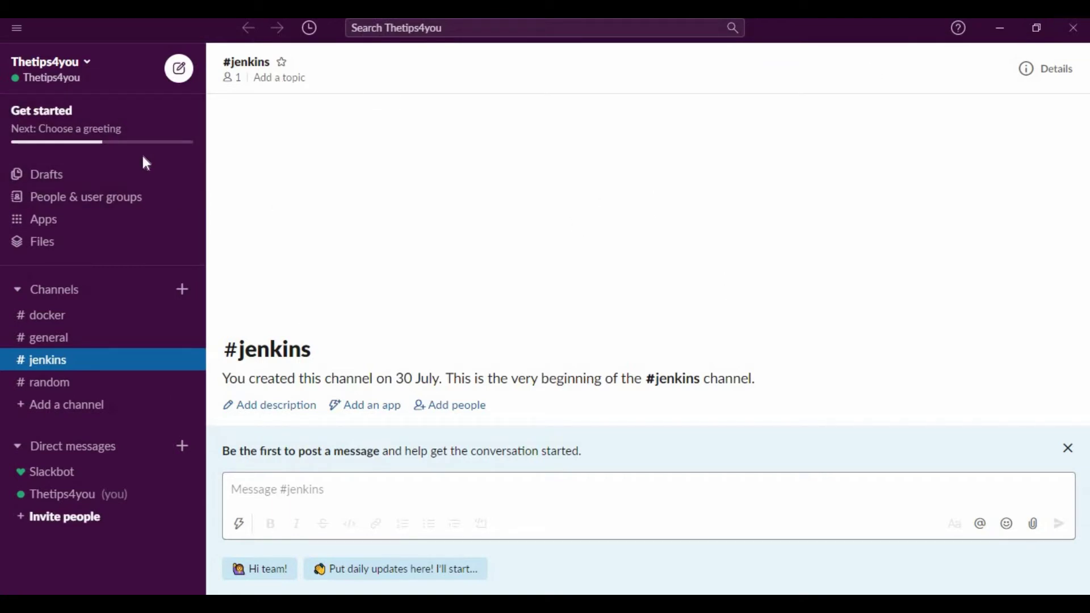
left_click(31, 67)
key("Escape")
left_click(76, 318)
left_click(58, 372)
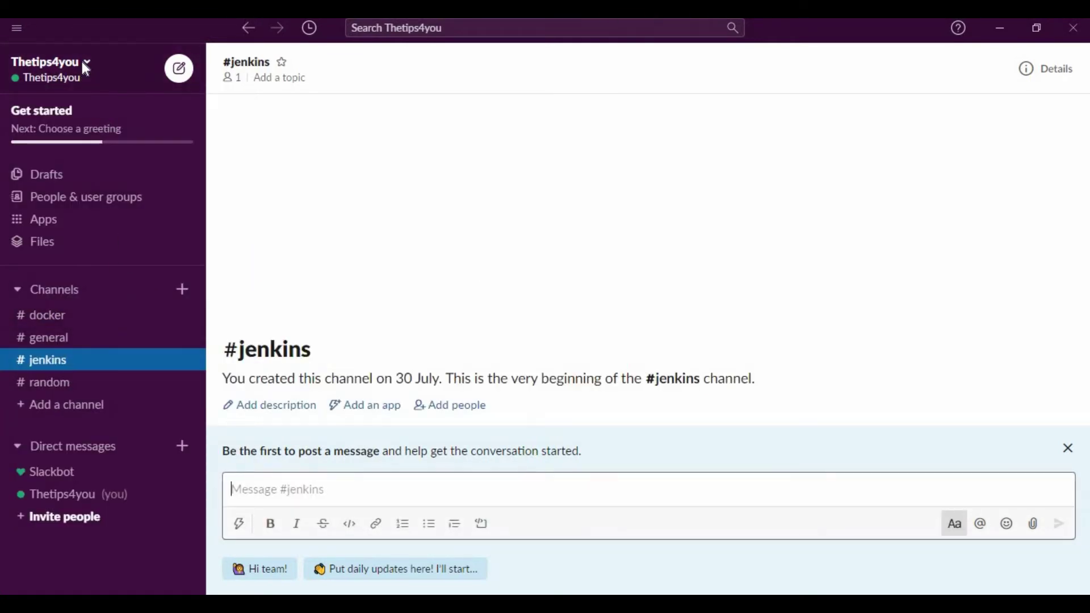
left_click(85, 66)
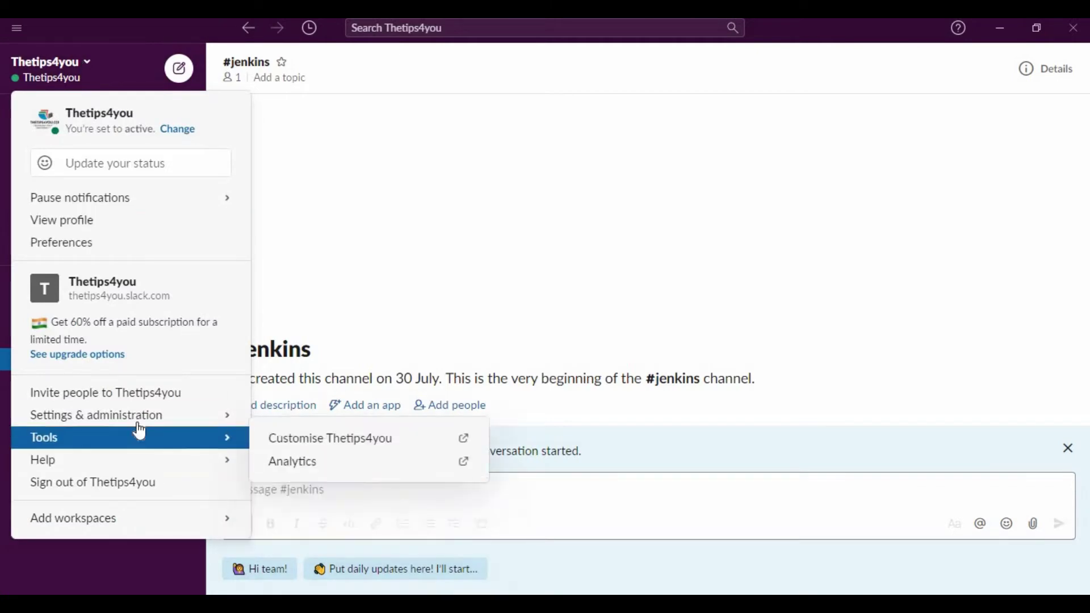
mouse_move(142, 415)
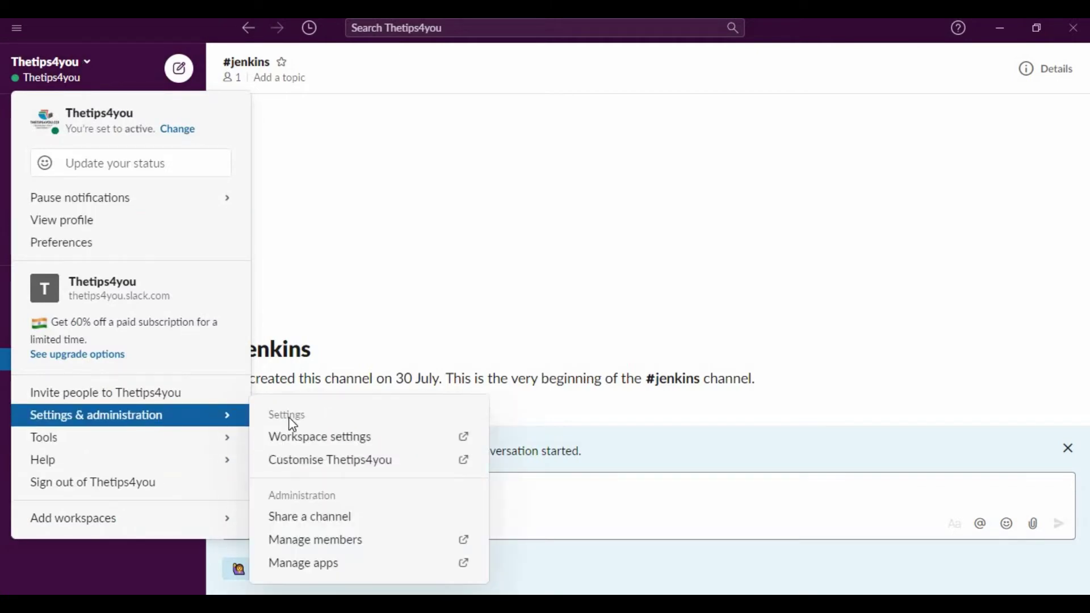
left_click(338, 568)
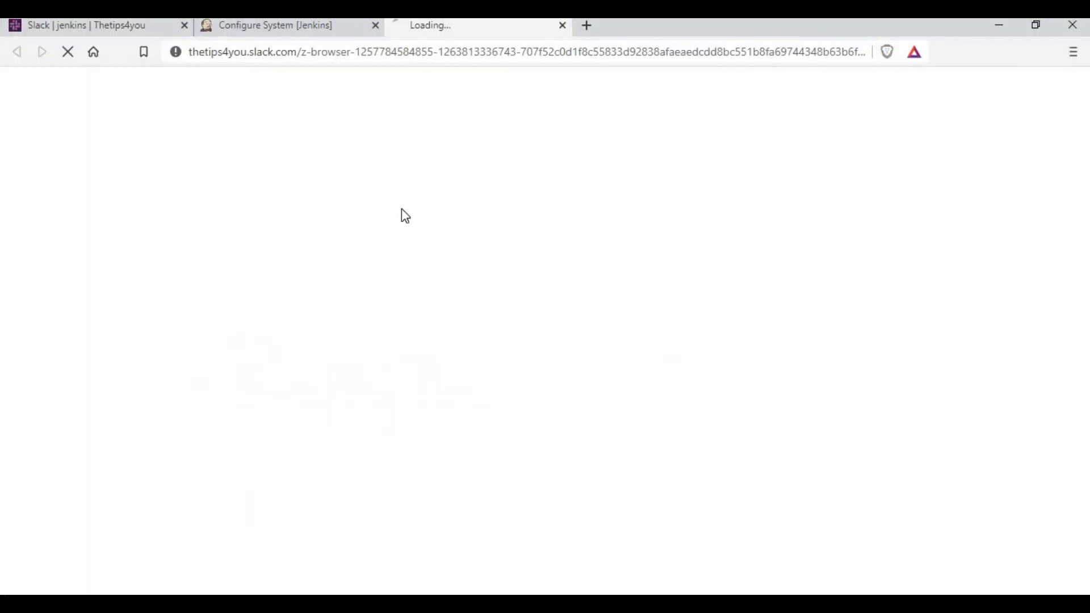
Step: Go to the Slack workspace in the browser and open its Manage apps administration page from there
left_click(129, 29)
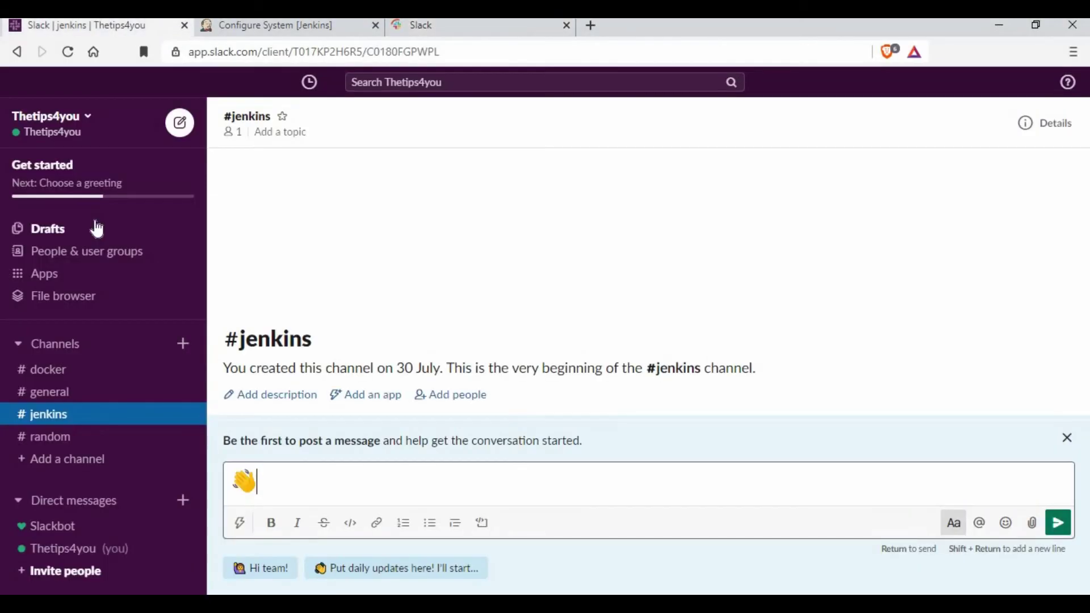
left_click(88, 133)
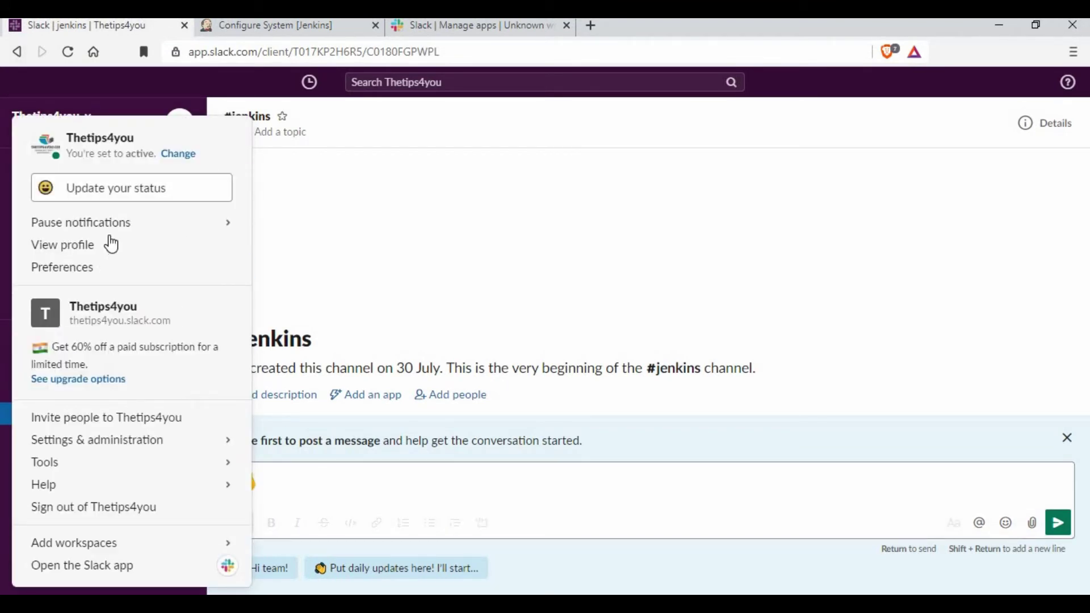
mouse_move(136, 440)
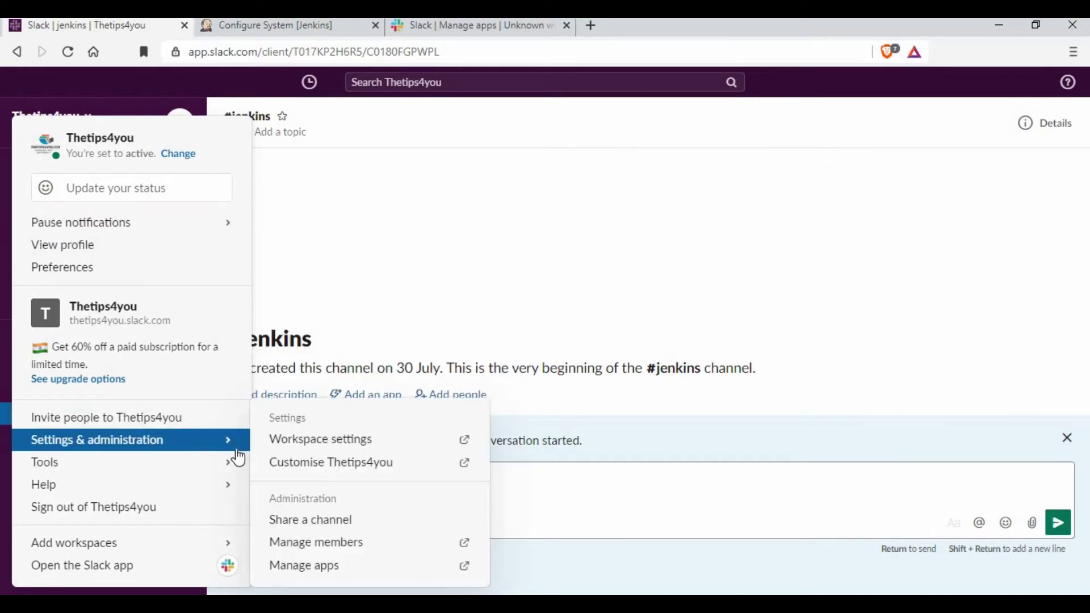
left_click(304, 565)
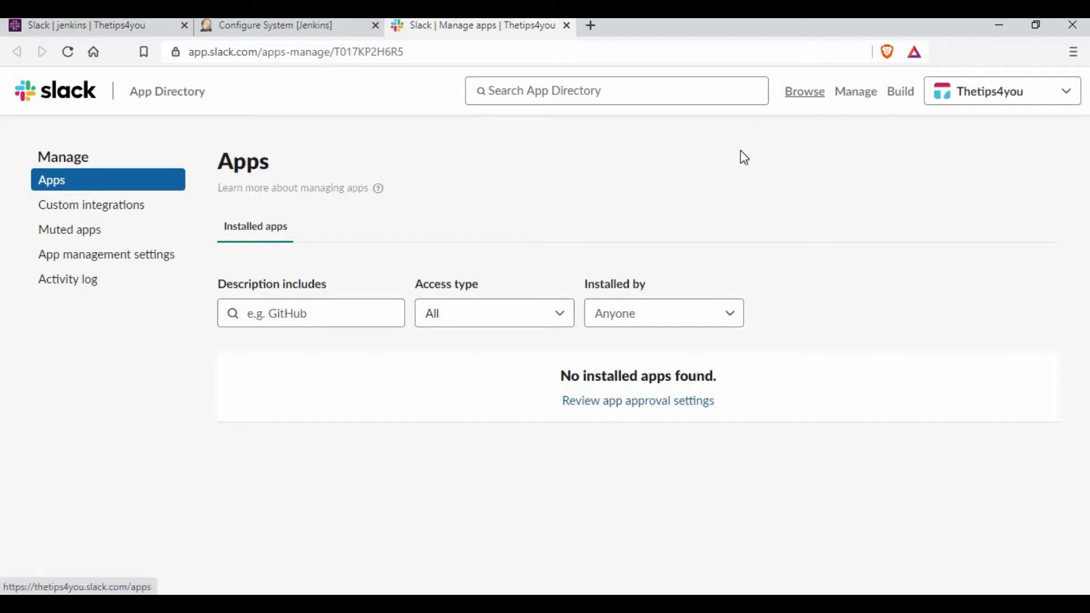
Step: Search the Slack App Directory for jenkins ci, open the Jenkins CI app and start adding it to Slack
left_click(577, 92)
type("jenkins ci")
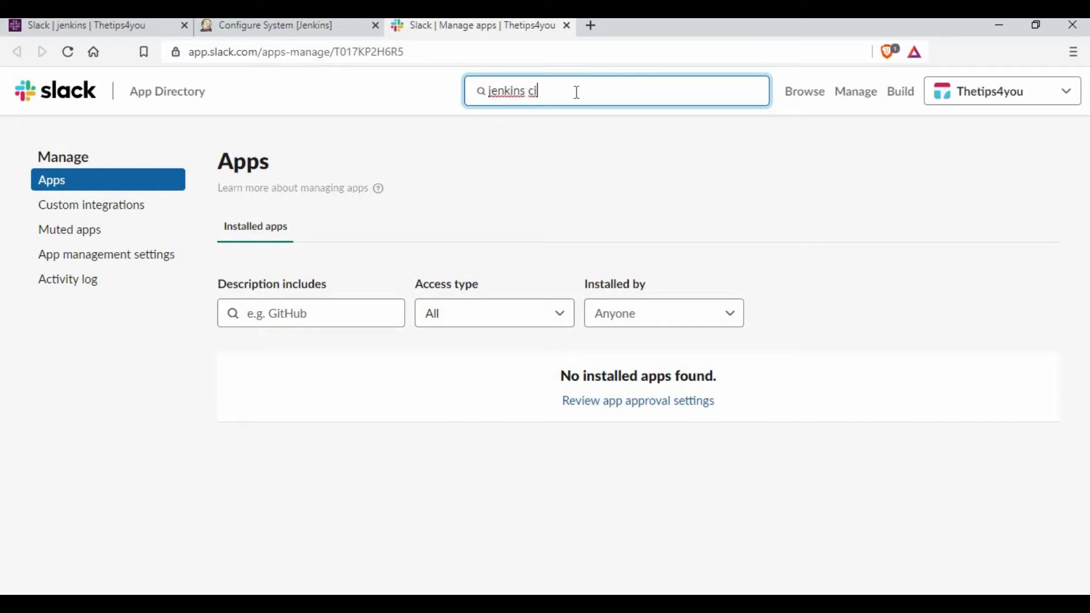
key("Return")
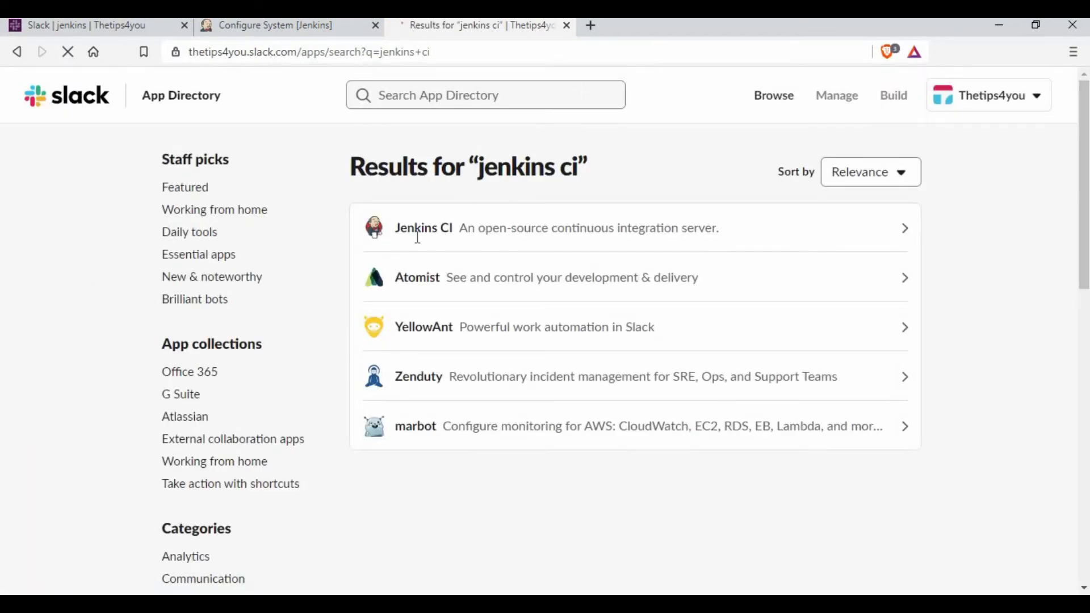
left_click(902, 220)
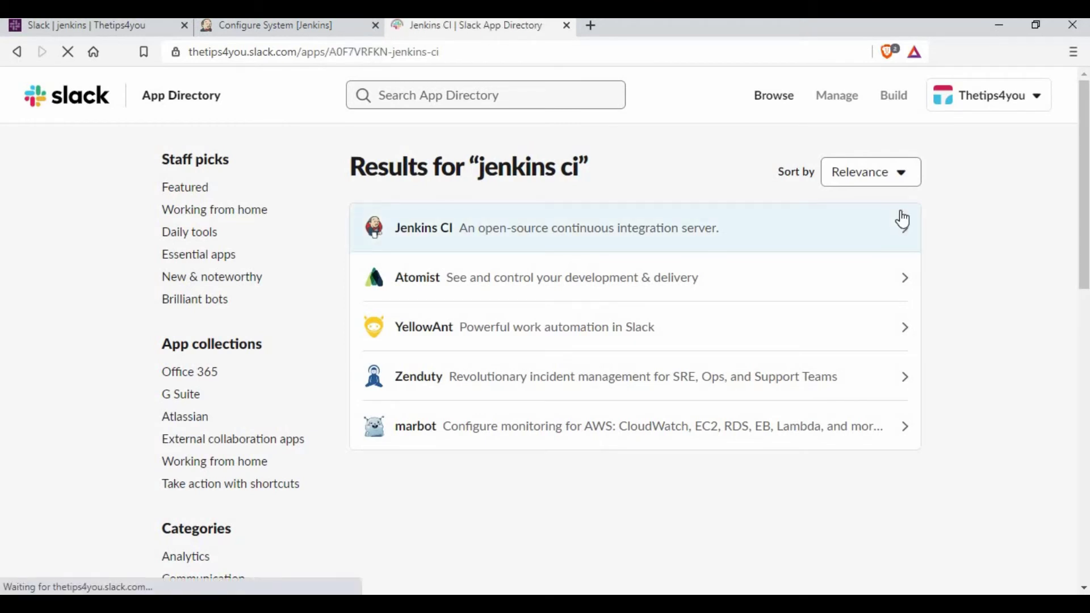
scroll(210, 454, "down", 3)
left_click(233, 233)
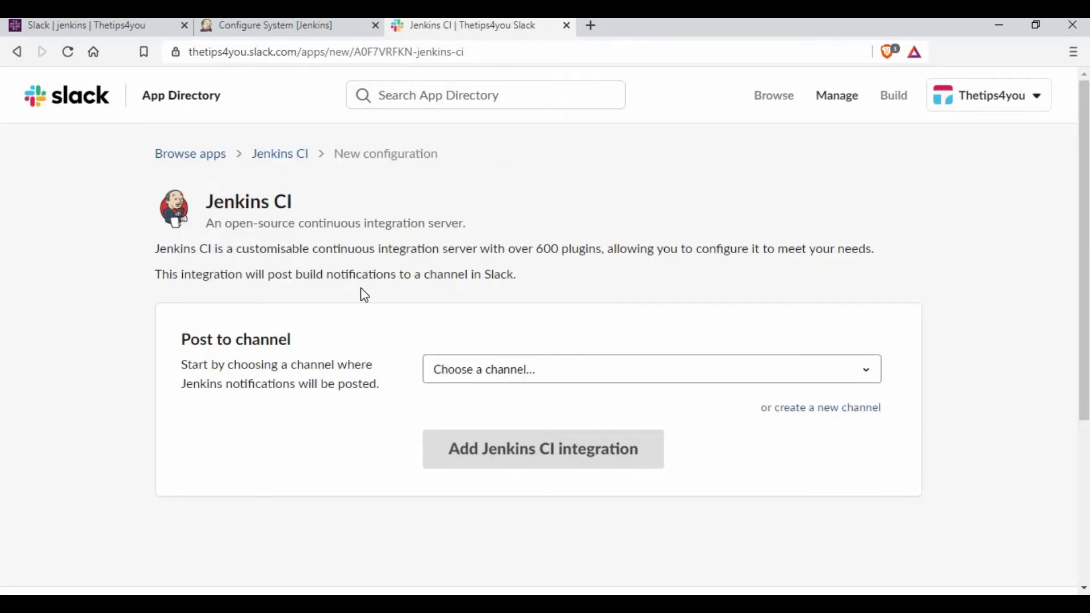
Step: Choose #jenkins as the channel for Jenkins notifications and add the Jenkins CI integration
scroll(544, 302, "down", 3)
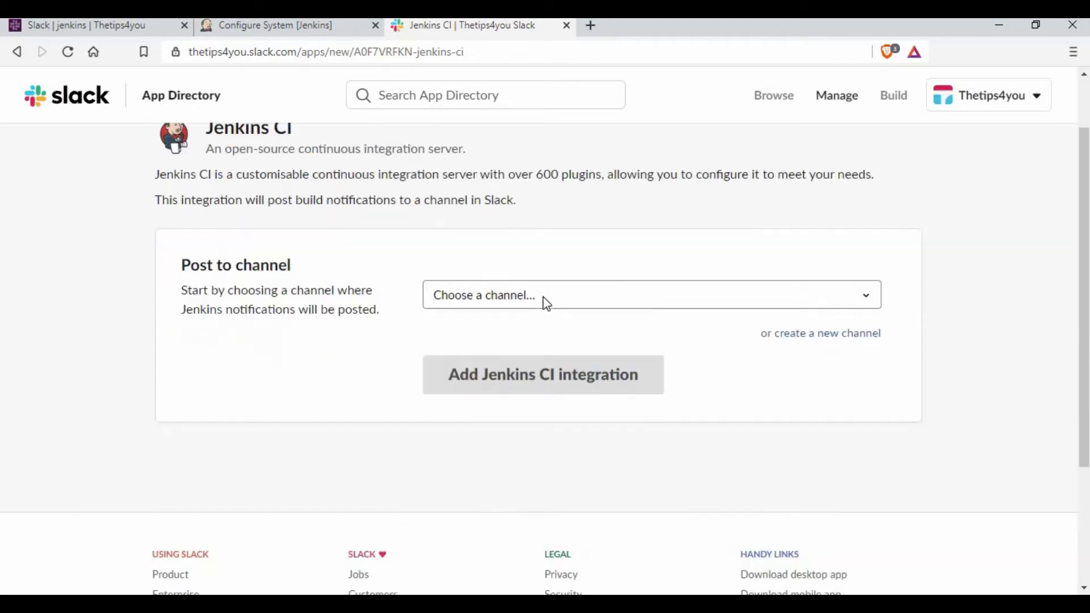
scroll(605, 290, "up", 1)
left_click(604, 290)
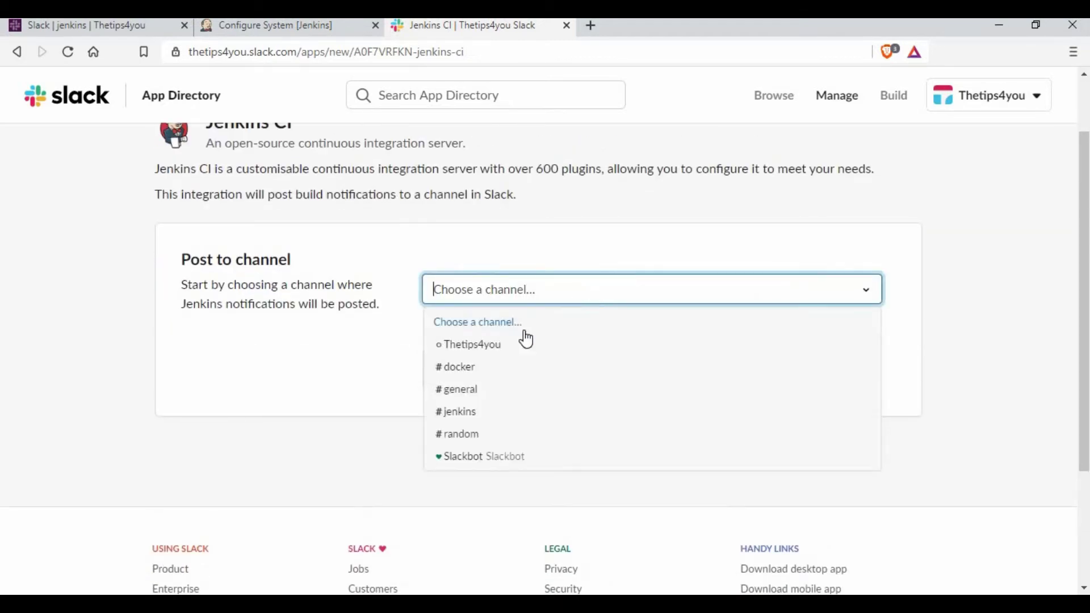
key("Return")
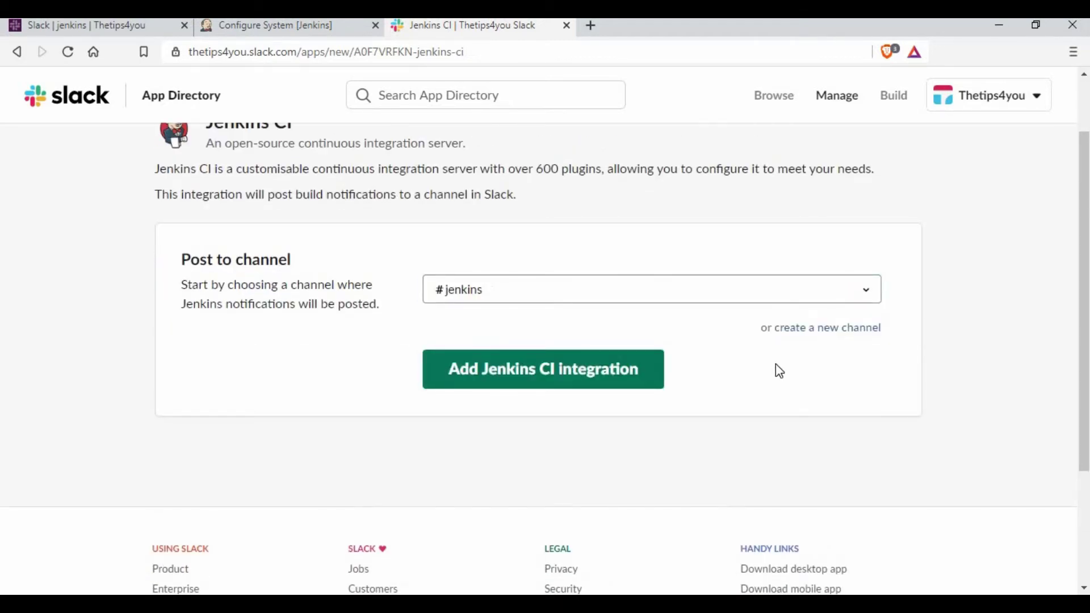
left_click(549, 376)
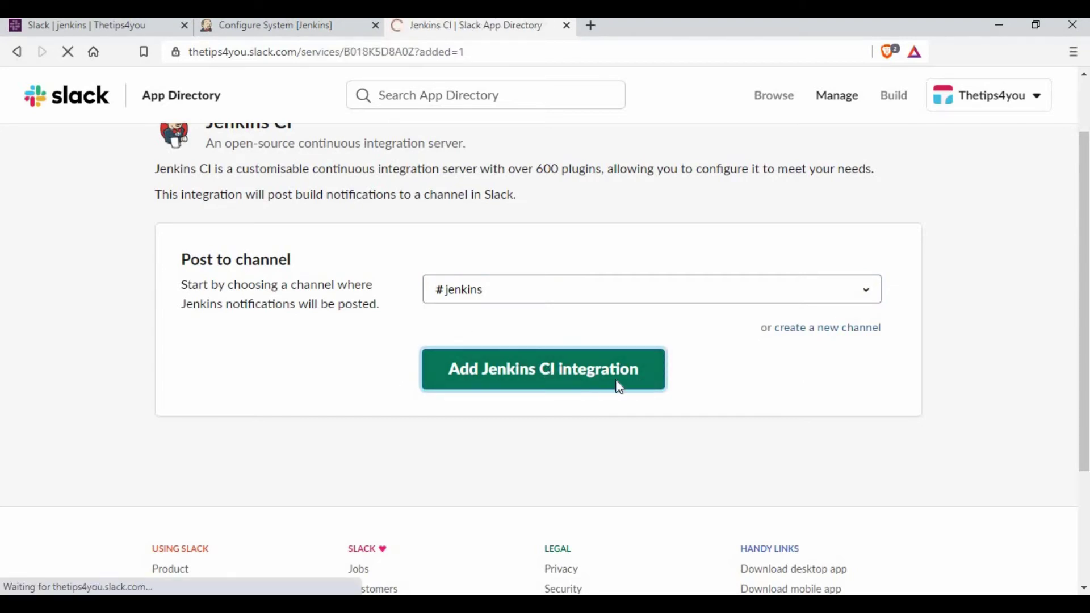
Step: Copy the team subdomain thetips4you from the Jenkins CI setup instructions and enter it as the Slack workspace in Jenkins
scroll(595, 291, "down", 1)
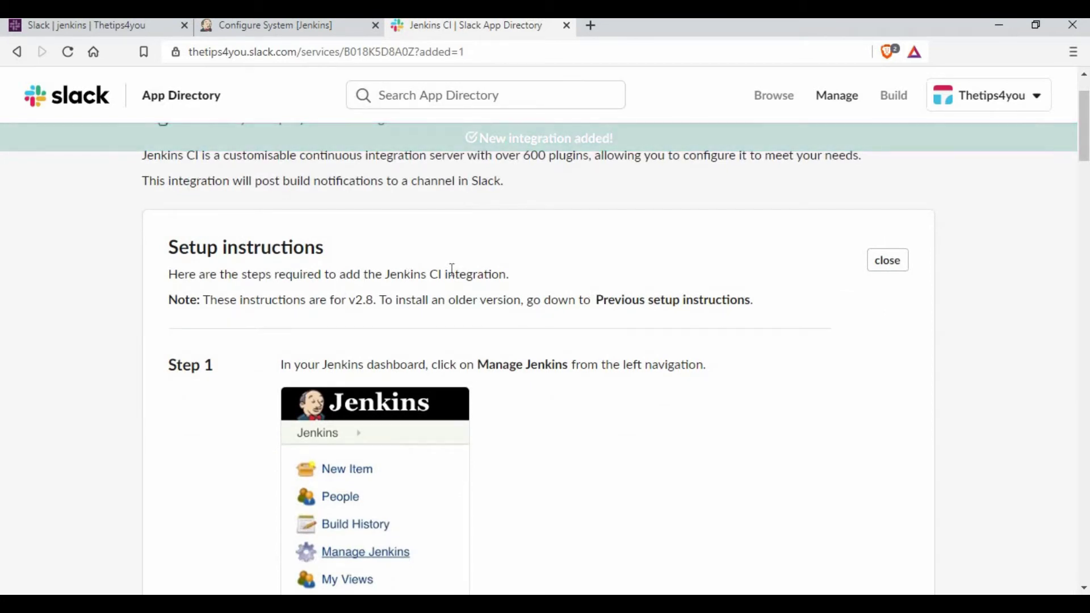
scroll(602, 358, "down", 3)
scroll(385, 353, "down", 3)
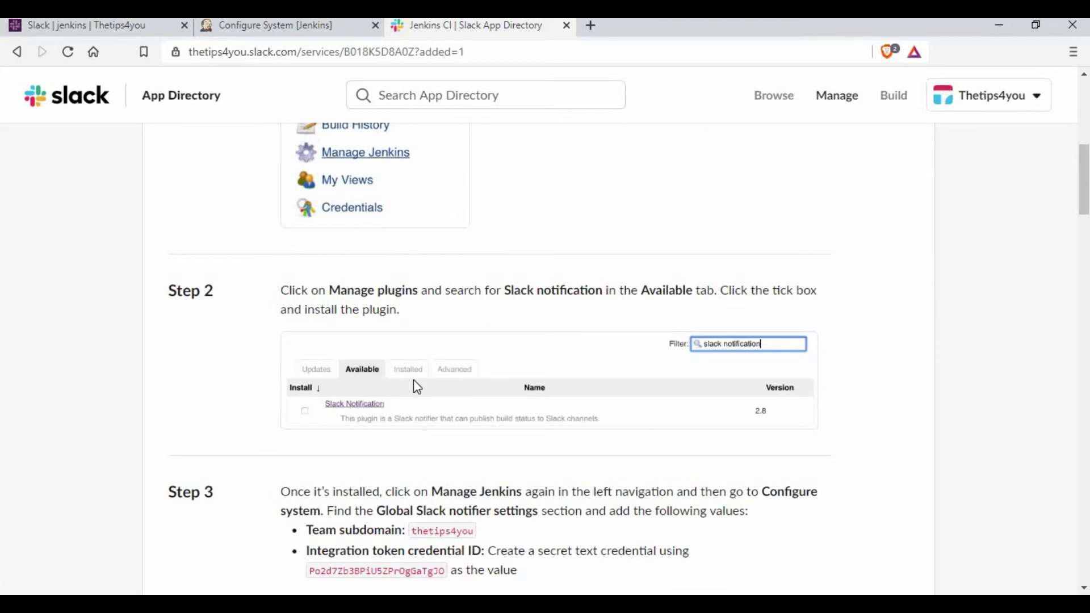
scroll(767, 266, "down", 3)
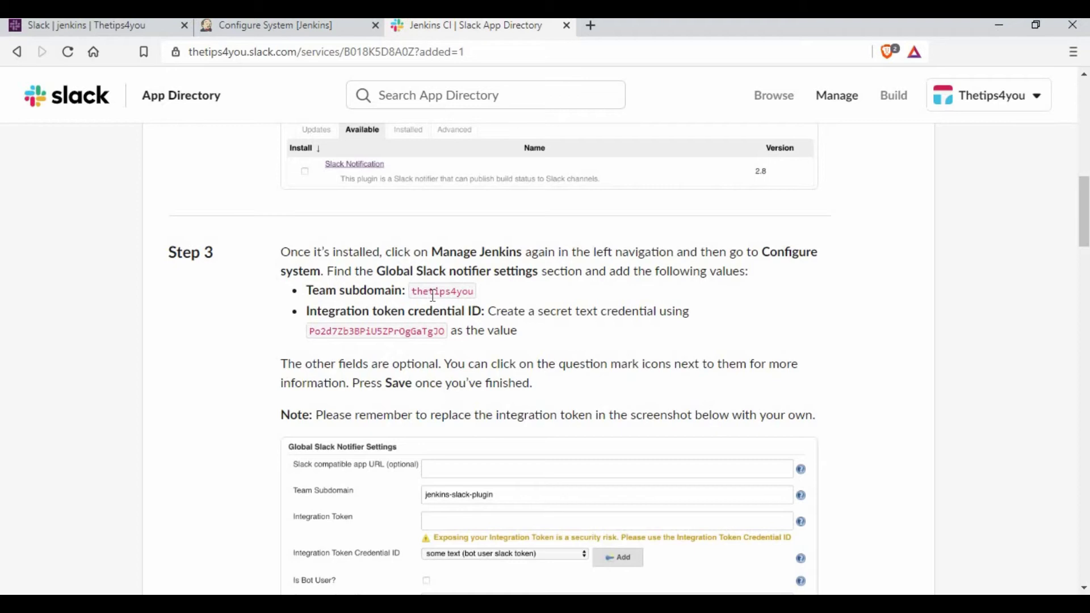
scroll(568, 315, "up", 2)
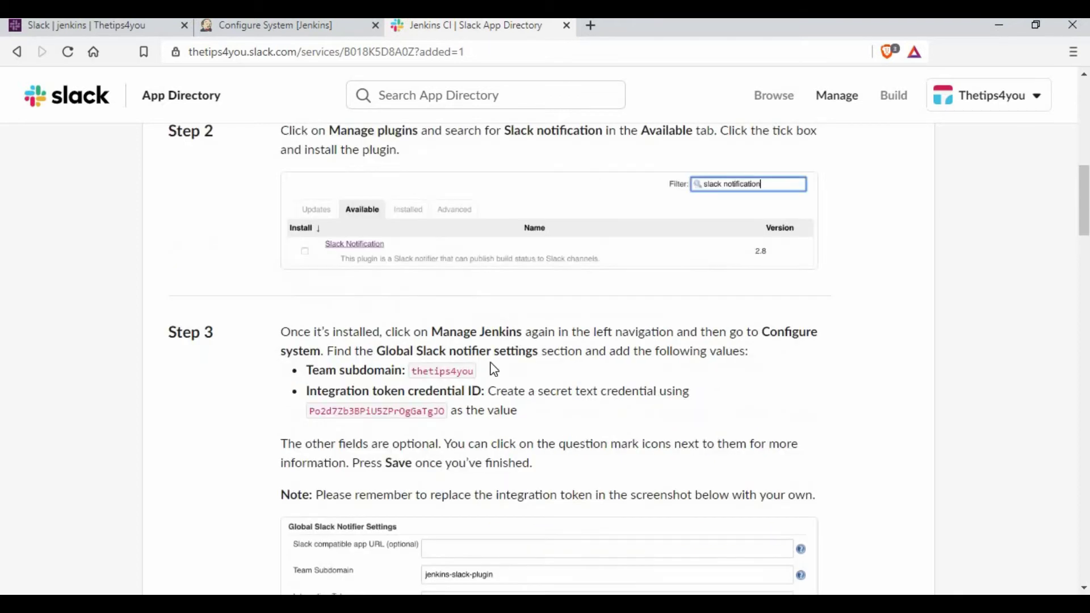
right_click(435, 370)
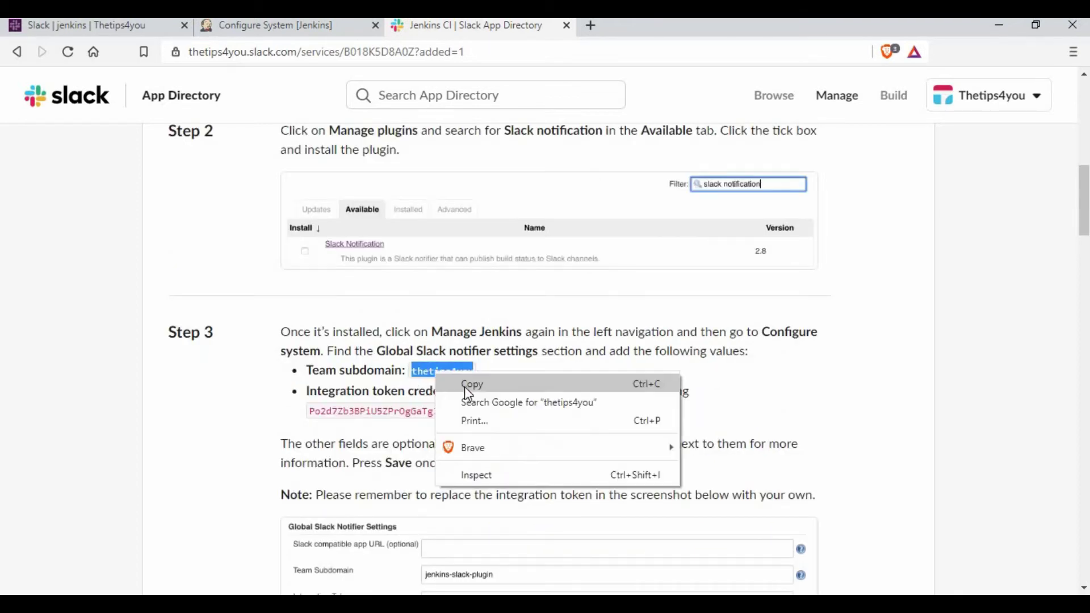
left_click(464, 383)
left_click(286, 25)
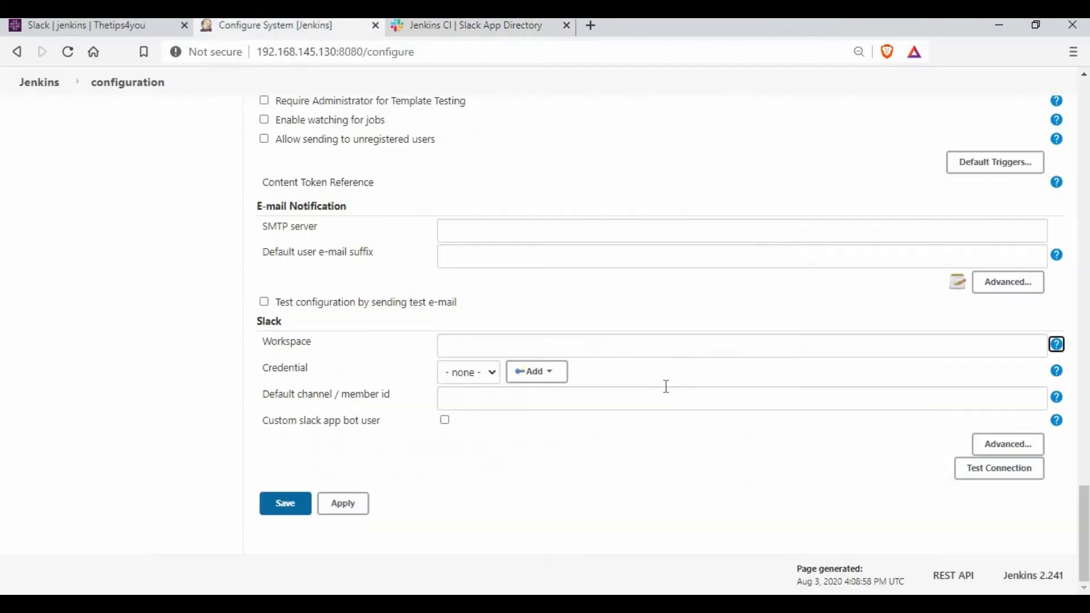
left_click(522, 342)
type("thetips4you")
left_click(547, 302)
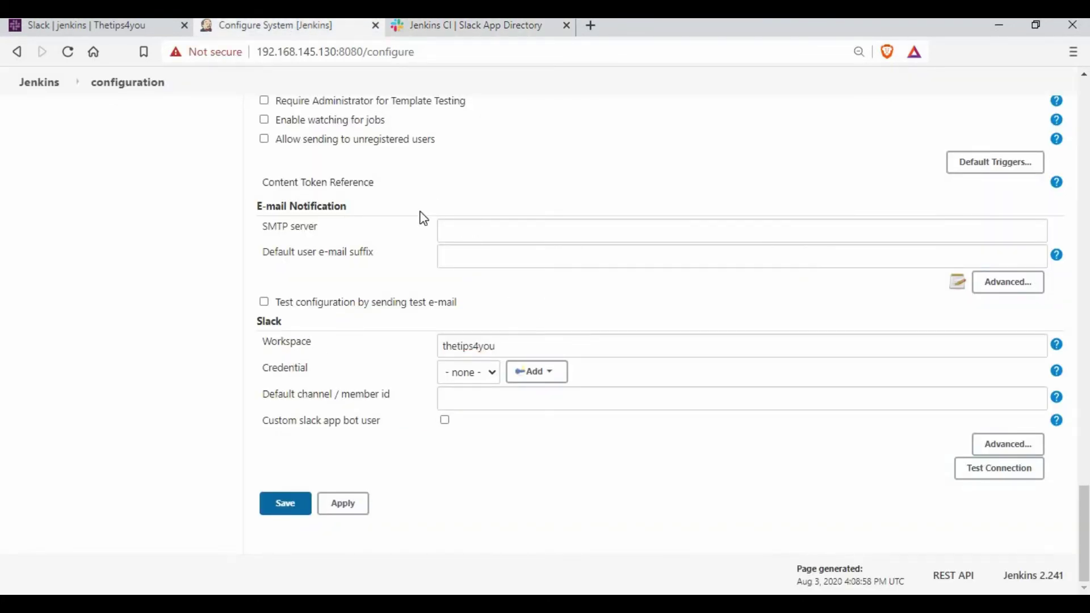
Step: Check the workspace address in Slack and read the help for the Workspace setting in Jenkins
left_click(87, 28)
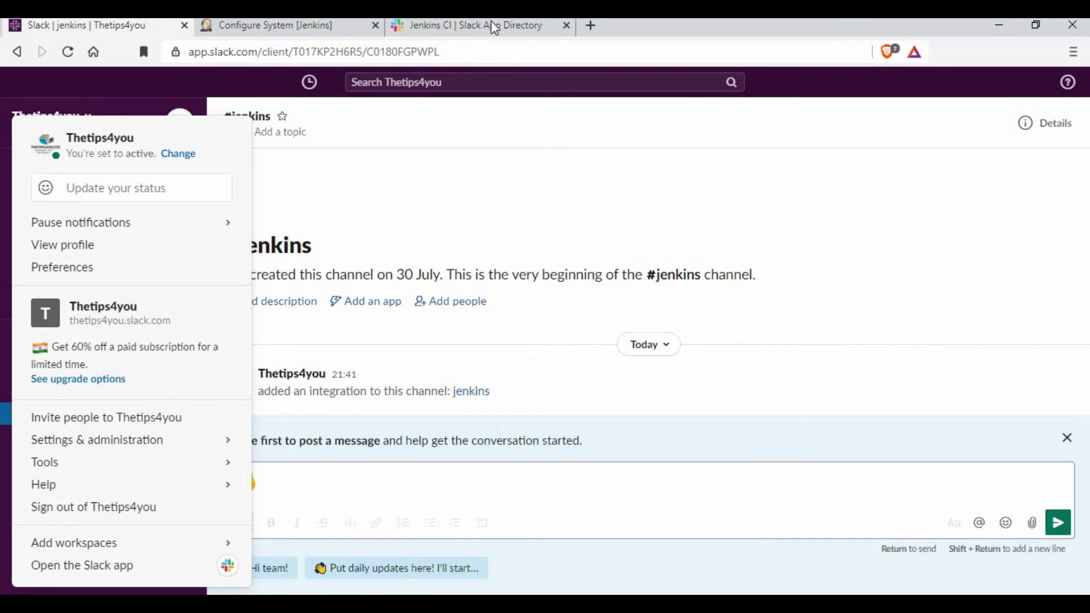
key("ctrl+Tab")
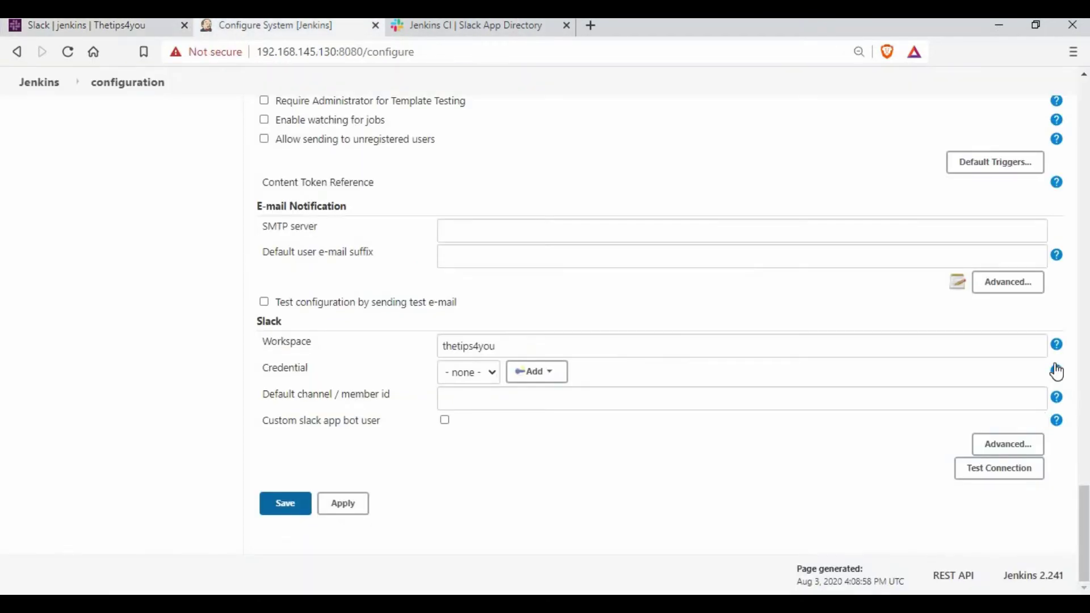
left_click(1056, 344)
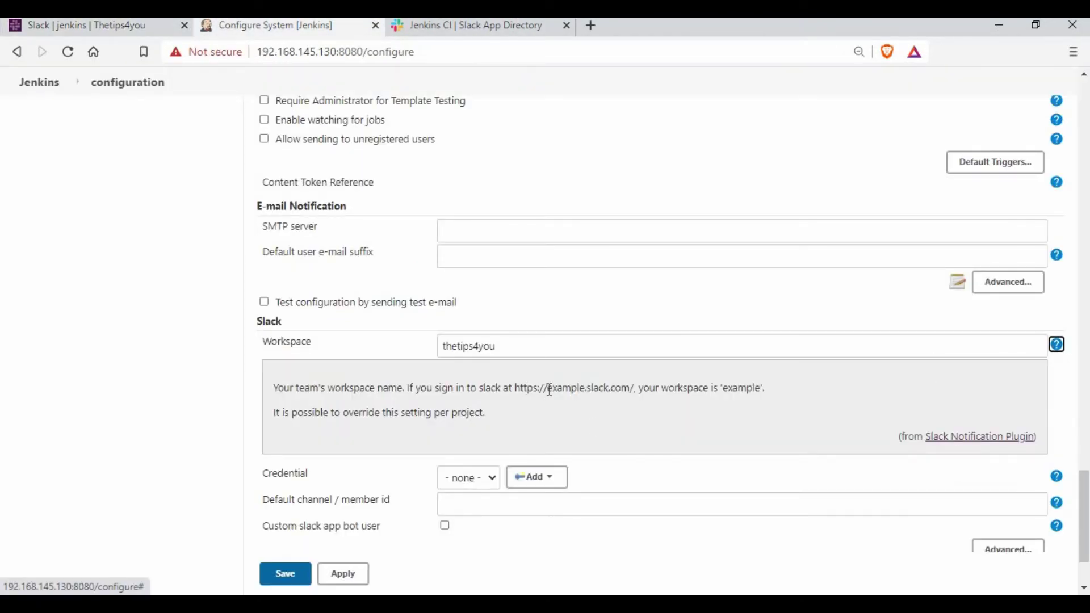
left_click_drag(546, 388, 604, 388)
left_click(1056, 345)
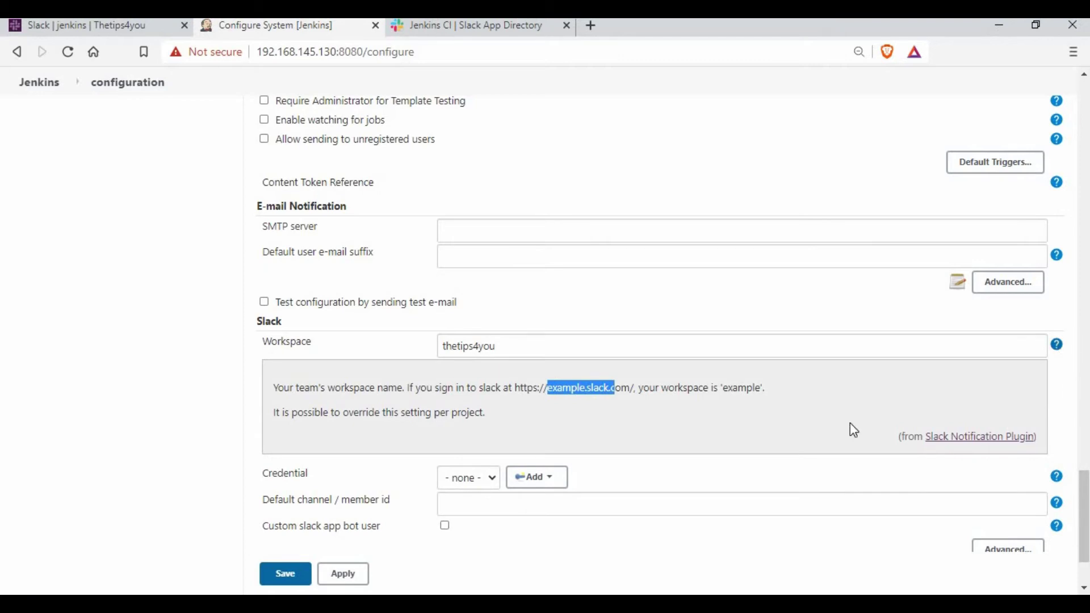
Step: Start adding a Jenkins credential for Slack and set its kind to Secret text
left_click(555, 372)
left_click(542, 395)
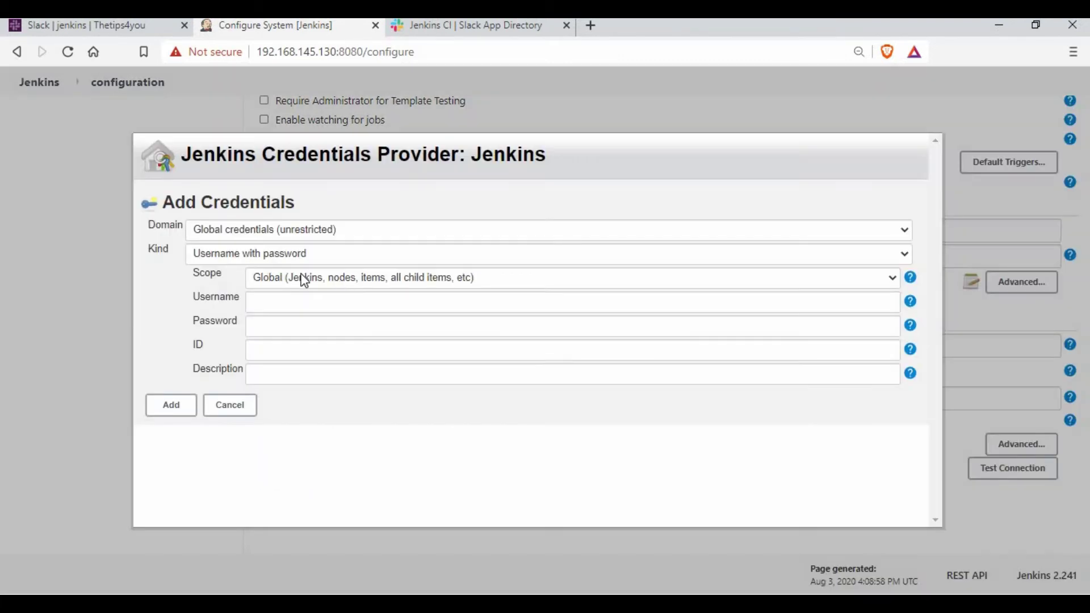
left_click(269, 253)
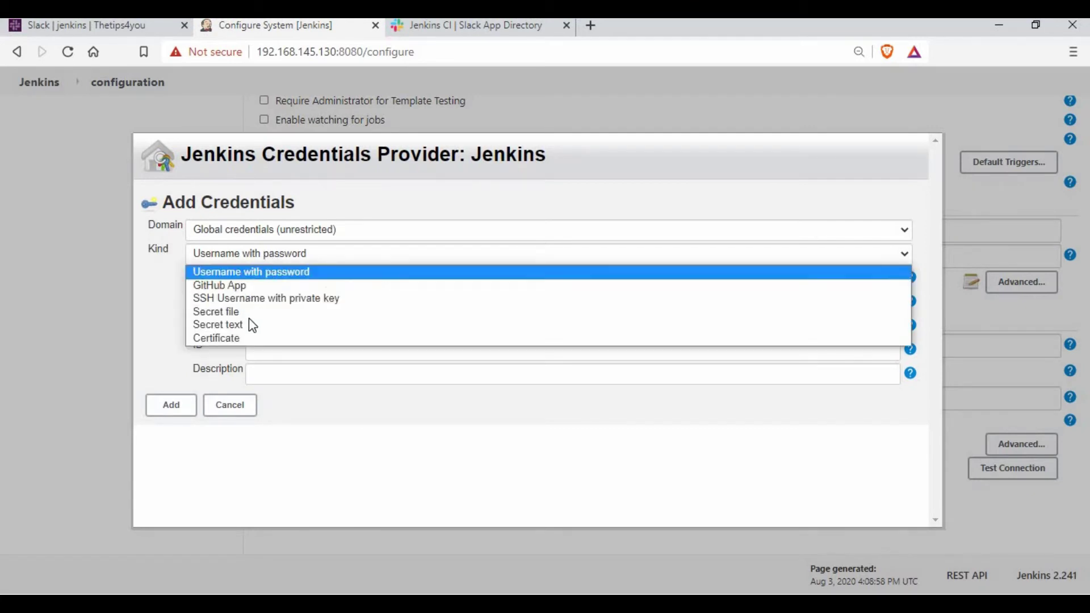
left_click(297, 328)
key("Tab")
key("Tab")
Step: Copy the integration token from Slack's setup instructions, paste it as the credential's secret and add the credential
key("ctrl+Tab")
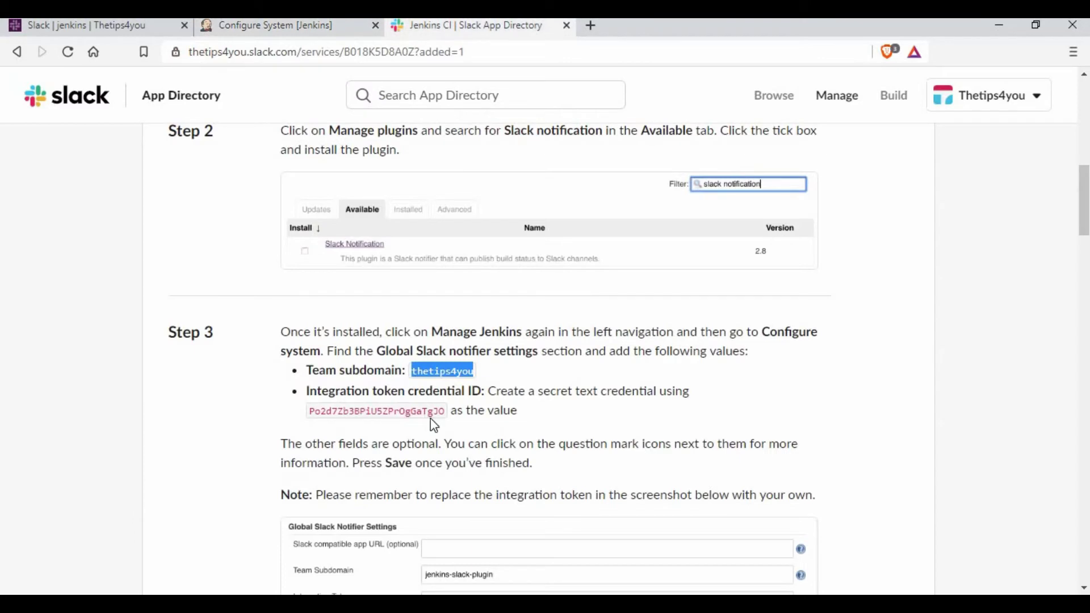
left_click_drag(442, 410, 319, 415)
right_click(333, 420)
left_click(346, 424)
left_click(301, 27)
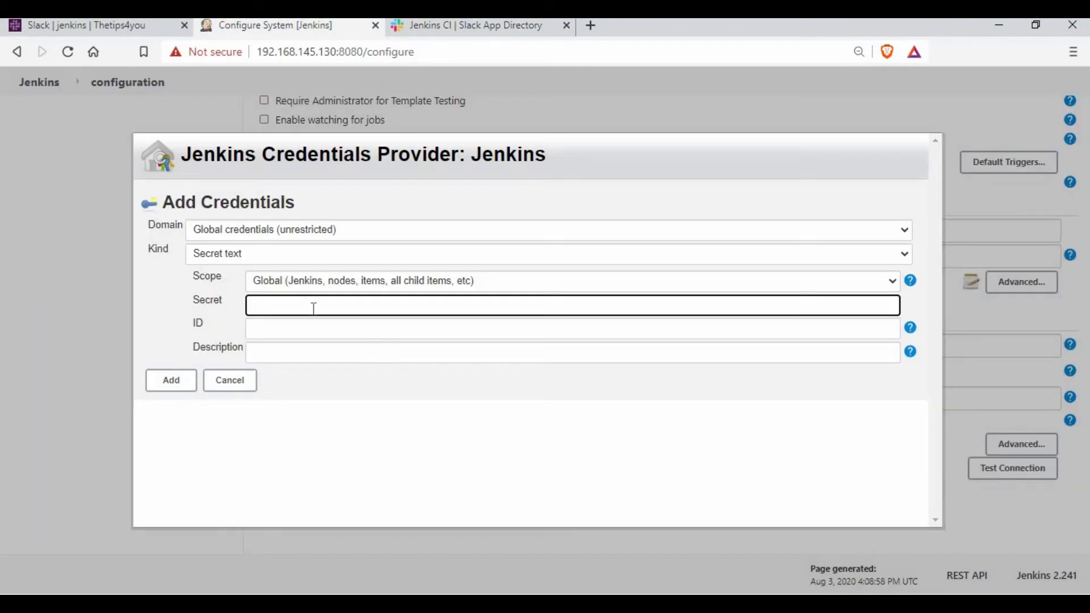
key("ctrl+v")
left_click(167, 388)
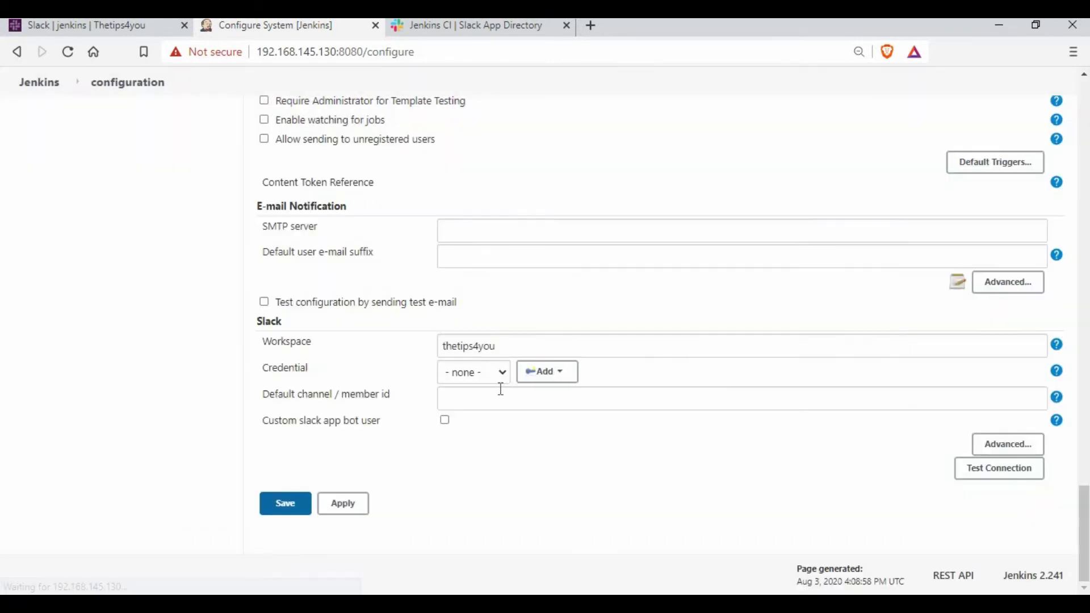
Step: Select the Secret text credential for Slack and set the default channel / member id to #jenkins
left_click(502, 373)
left_click(470, 407)
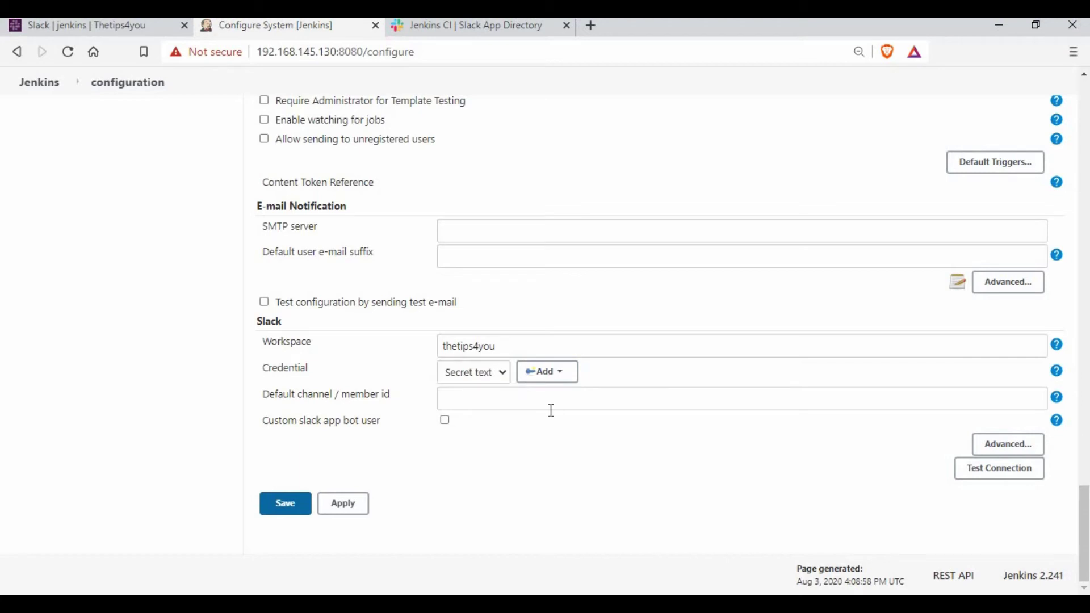
left_click(505, 401)
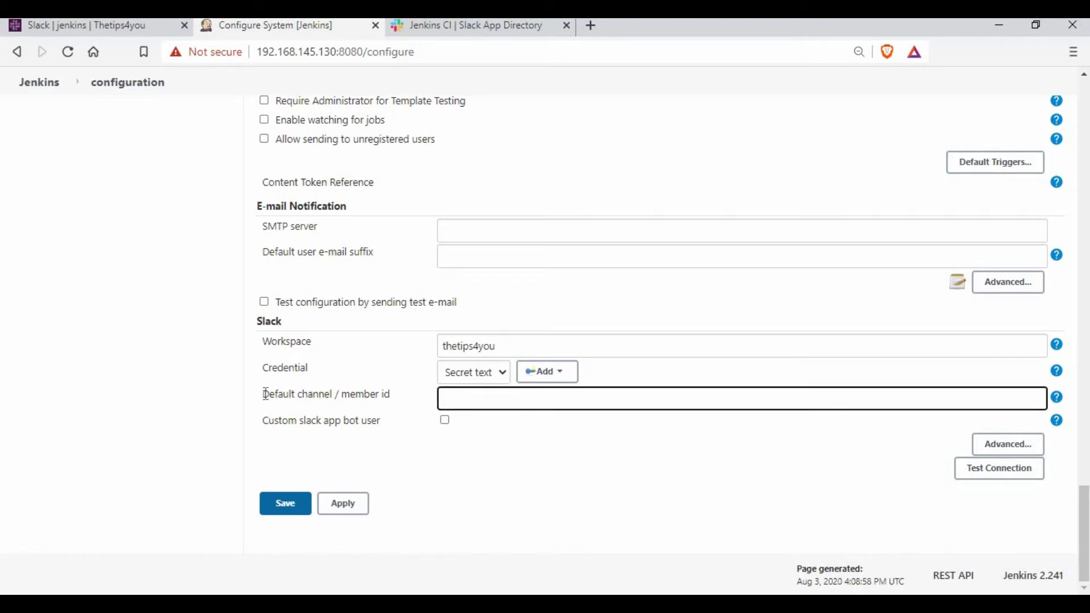
left_click_drag(263, 394, 378, 394)
left_click(1063, 409)
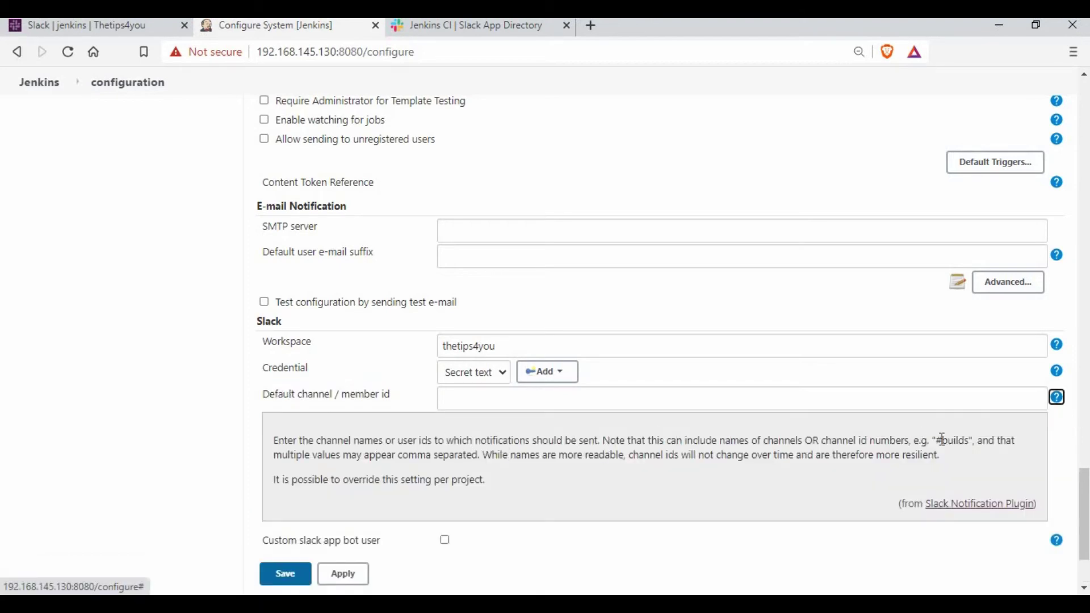
left_click(1057, 399)
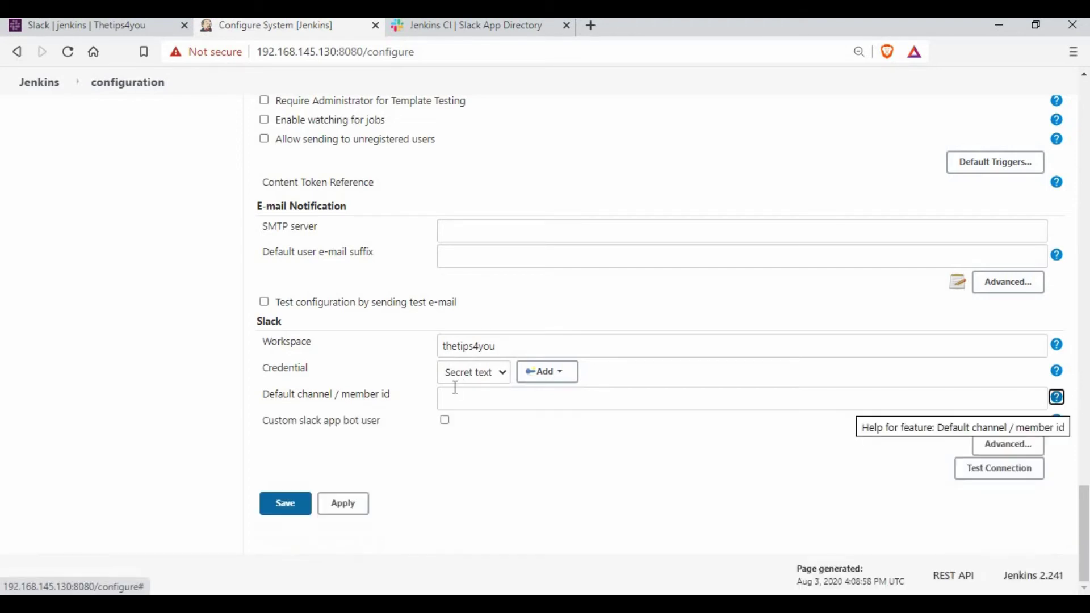
left_click(465, 404)
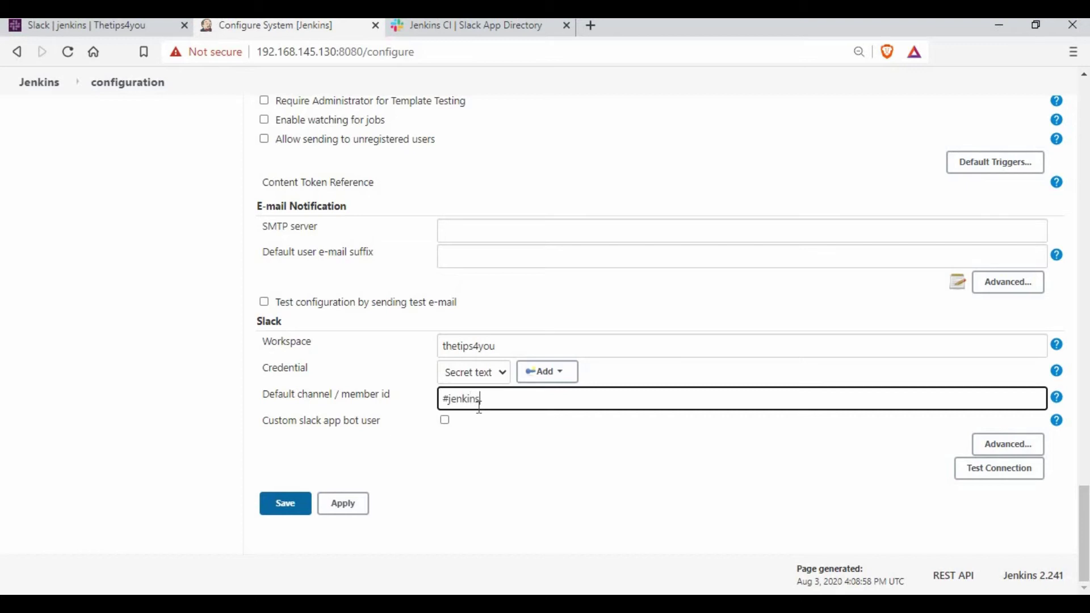
Step: Test the Slack connection from Jenkins and save the system configuration
left_click(1000, 470)
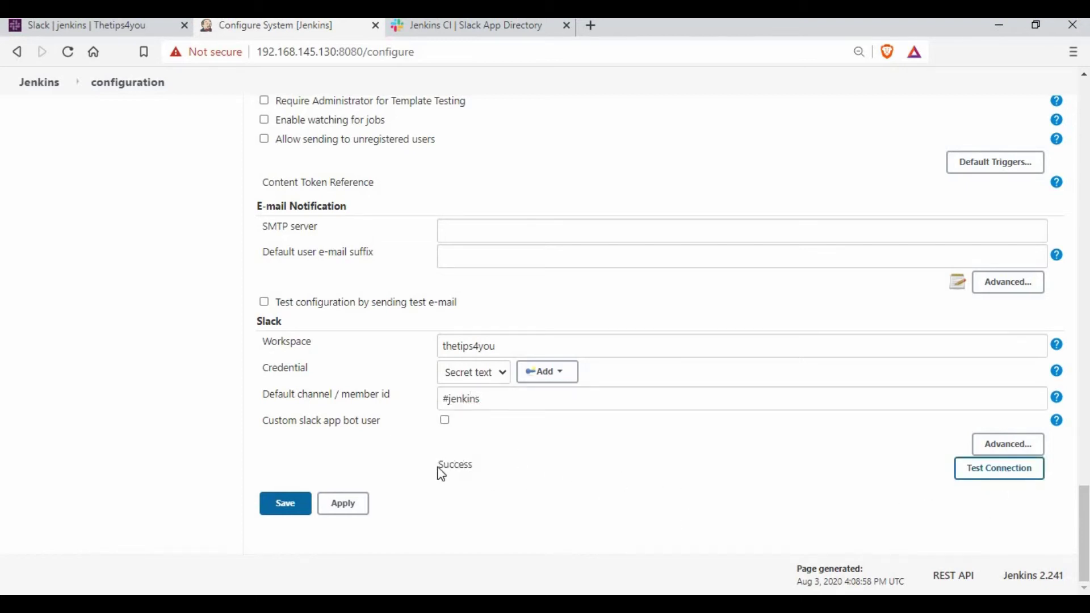
left_click(465, 465)
left_click_drag(472, 466, 447, 465)
left_click(455, 463)
mouse_move(911, 515)
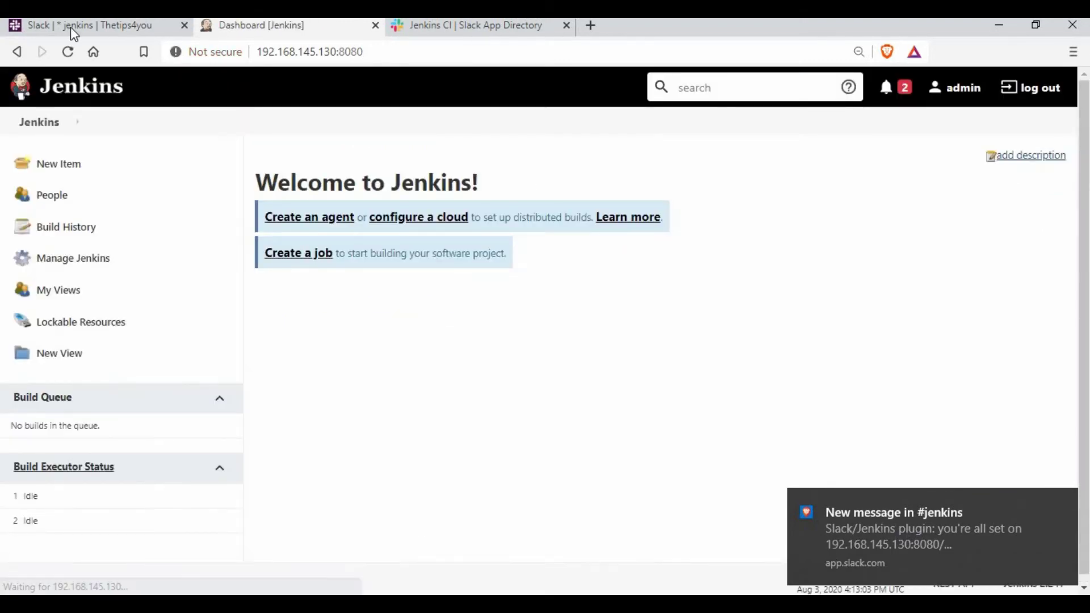
Step: Check the #jenkins channel for the Jenkins test message in the browser and in the Slack desktop app
key("ctrl+1")
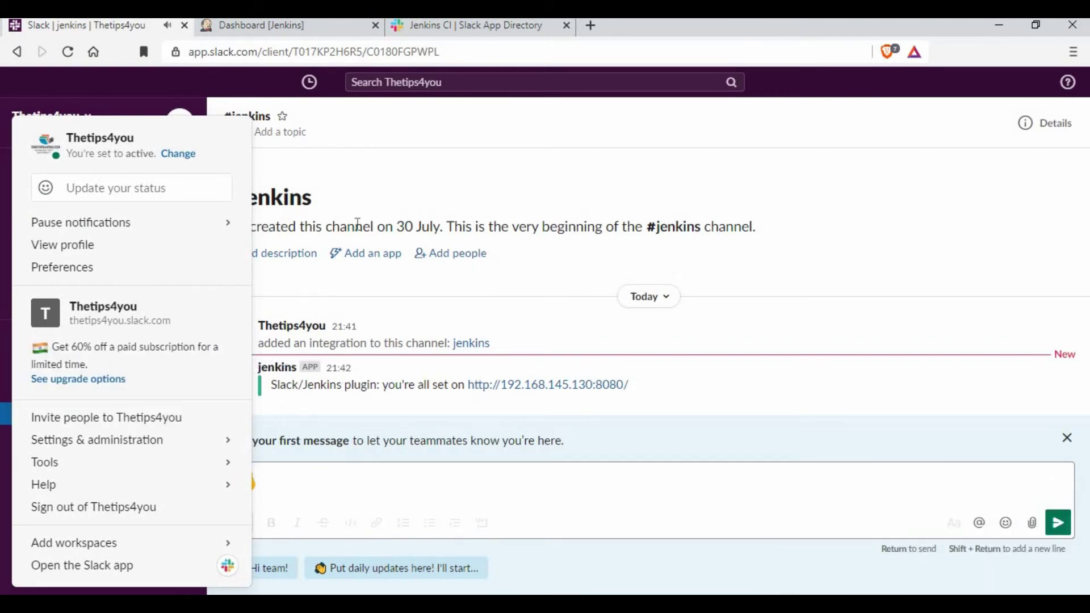
left_click(310, 368)
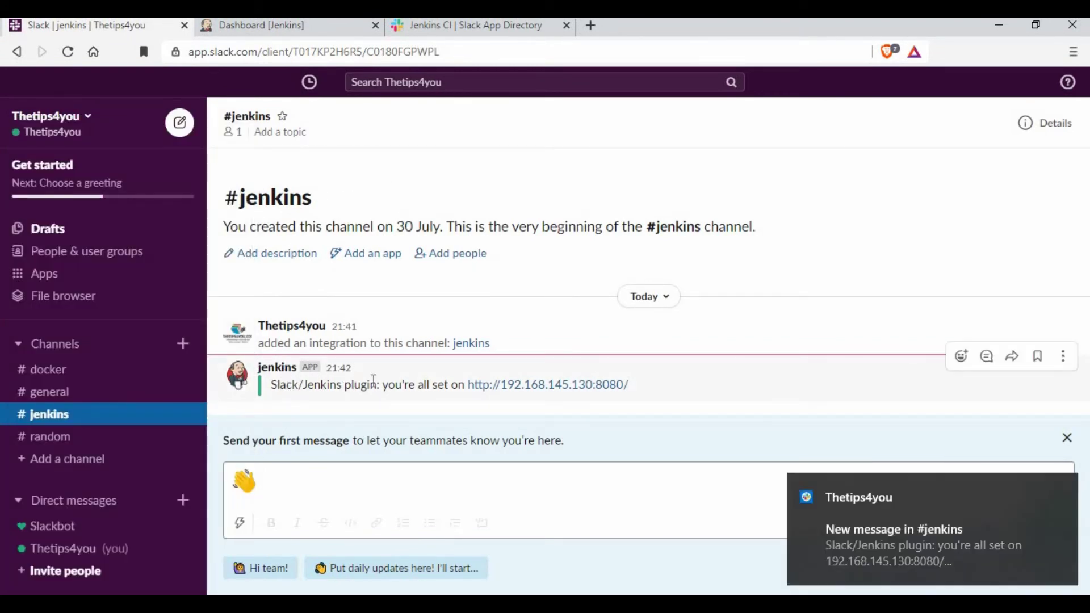
left_click_drag(405, 386, 630, 392)
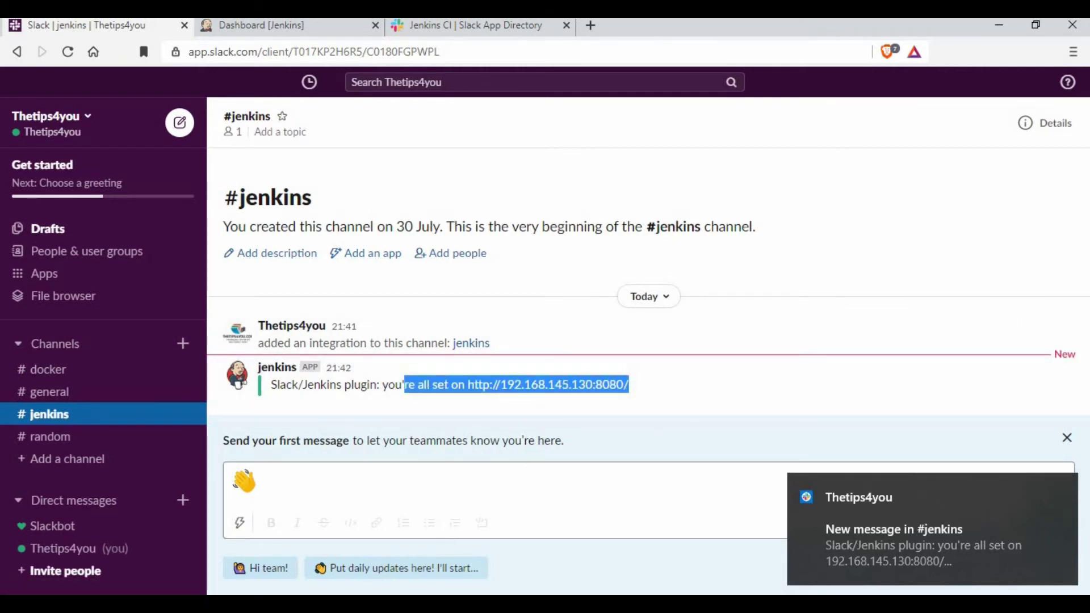
key("alt+Tab")
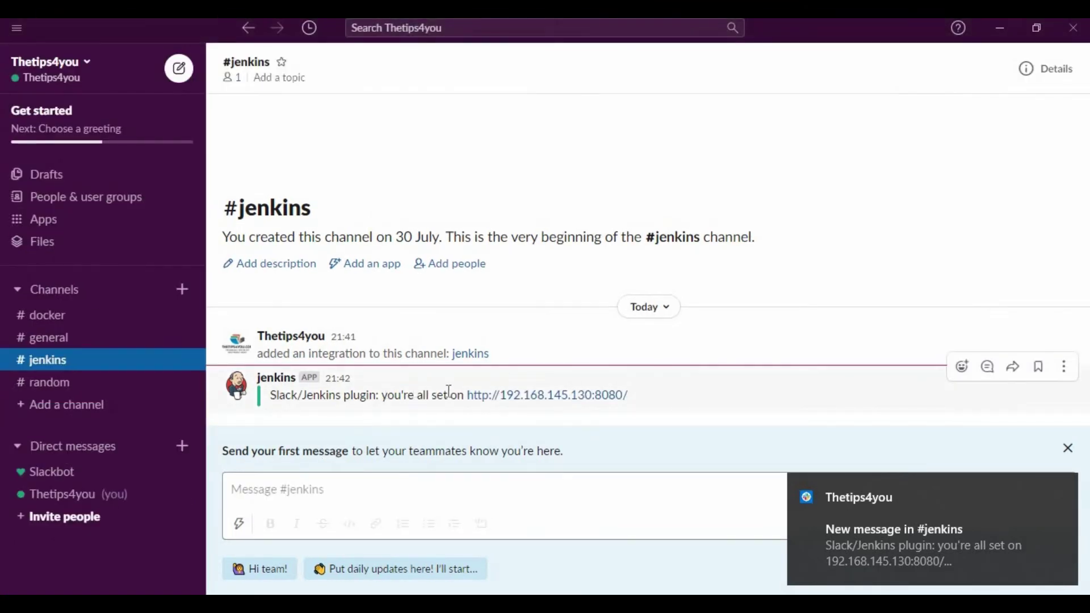
triple_click(638, 395)
left_click(653, 399)
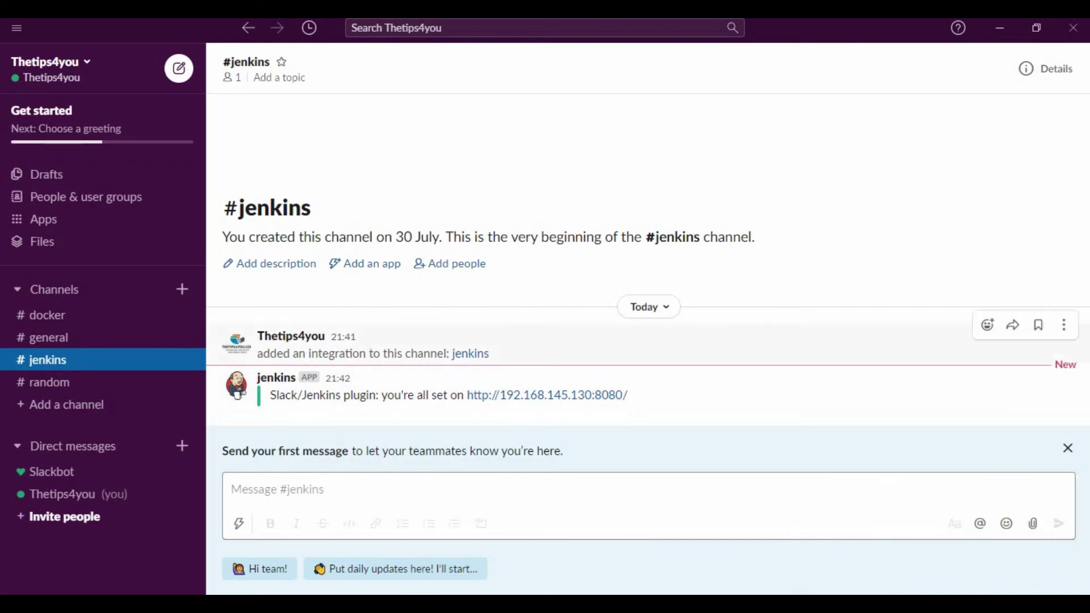
Step: Return to the Jenkins dashboard in the browser and create a Freestyle project named SlackJob
left_click(272, 25)
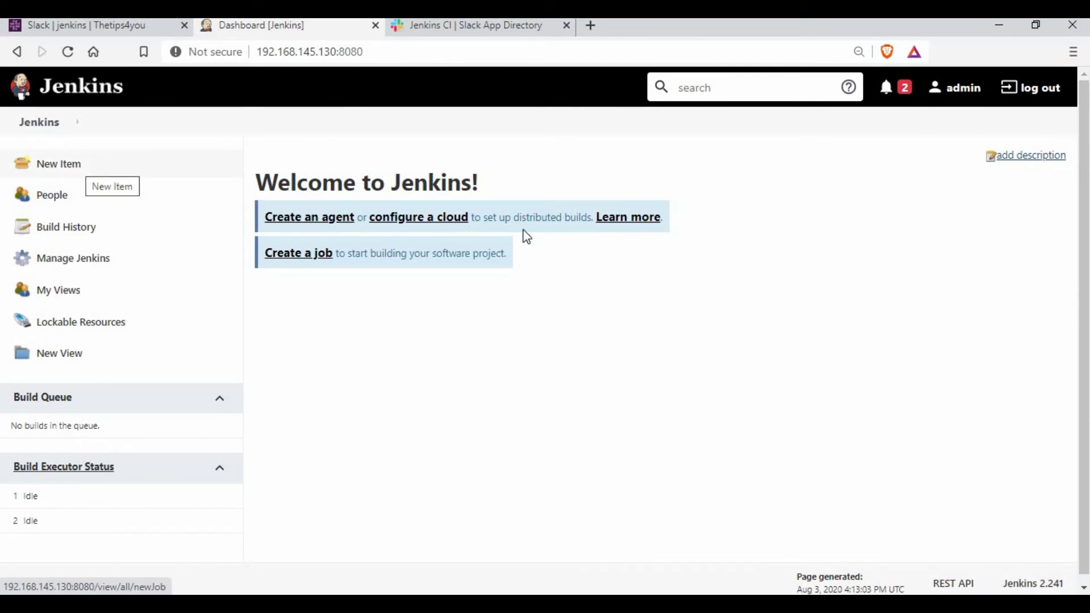
left_click(74, 165)
left_click(418, 209)
type("s")
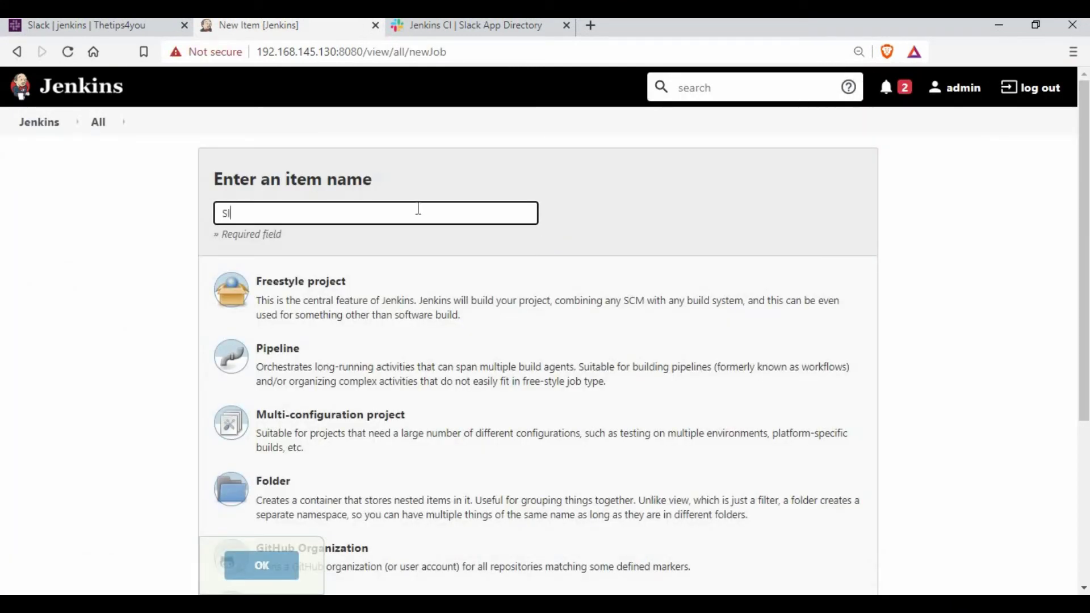
left_click(376, 274)
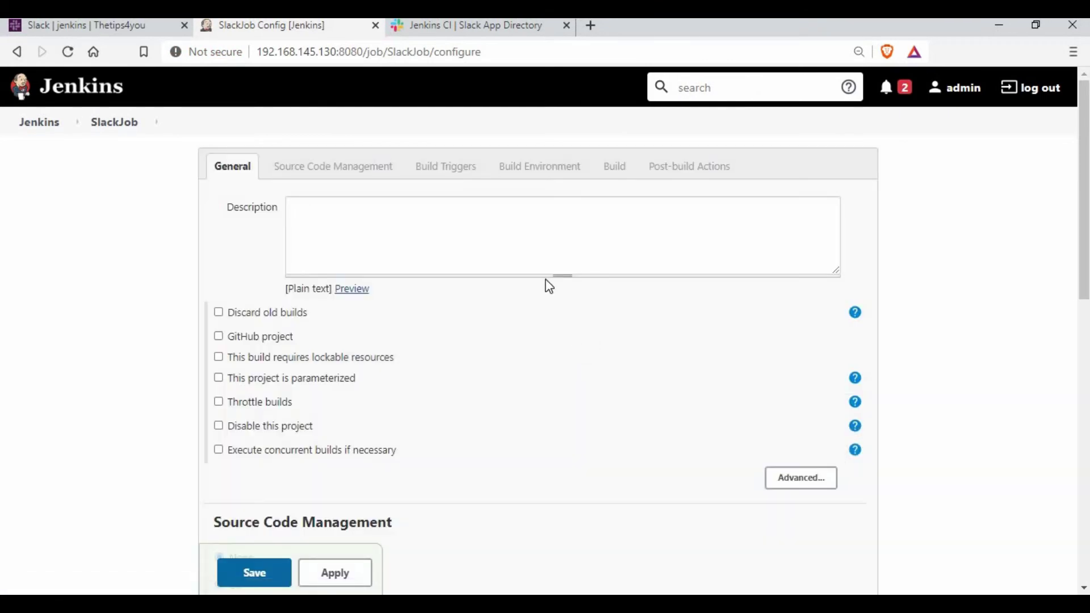
Step: Add an Execute shell build step to SlackJob with the command echo "Testing Slack Integration"
scroll(507, 311, "down", 8)
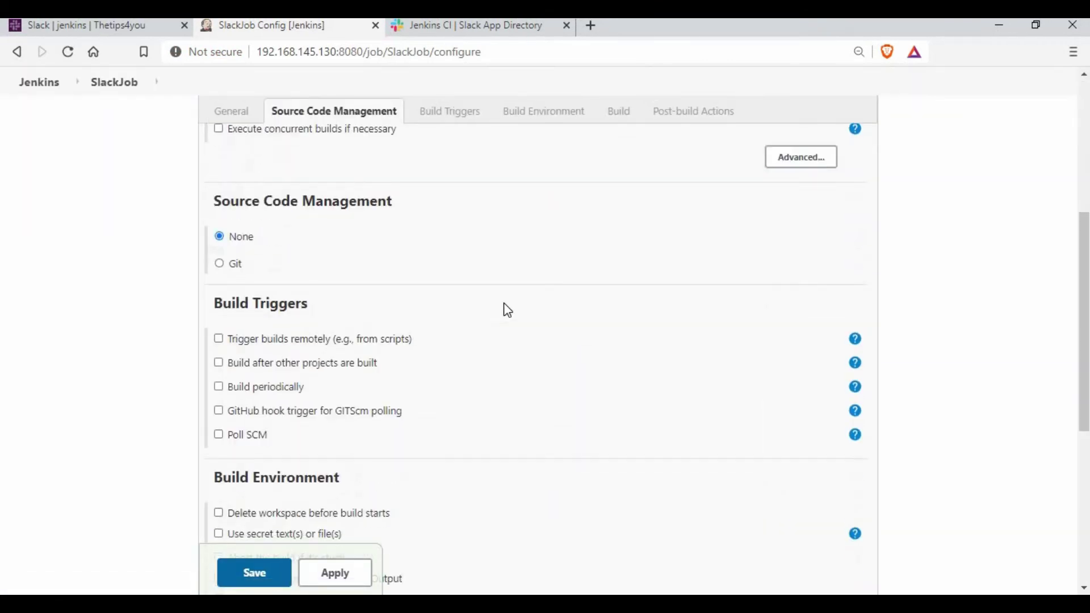
scroll(297, 377, "down", 2)
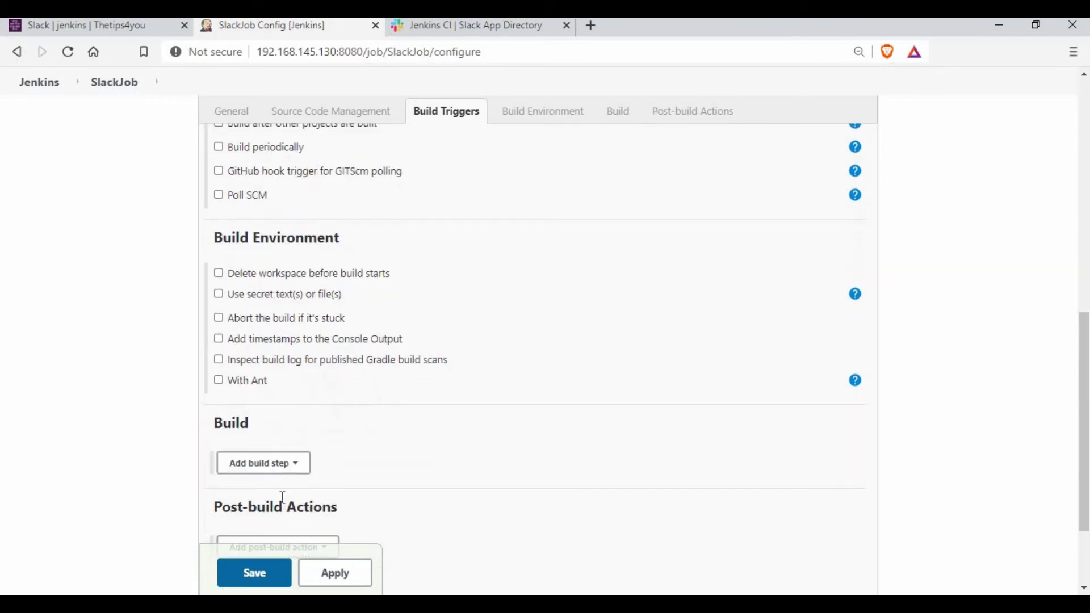
left_click(284, 465)
left_click(262, 355)
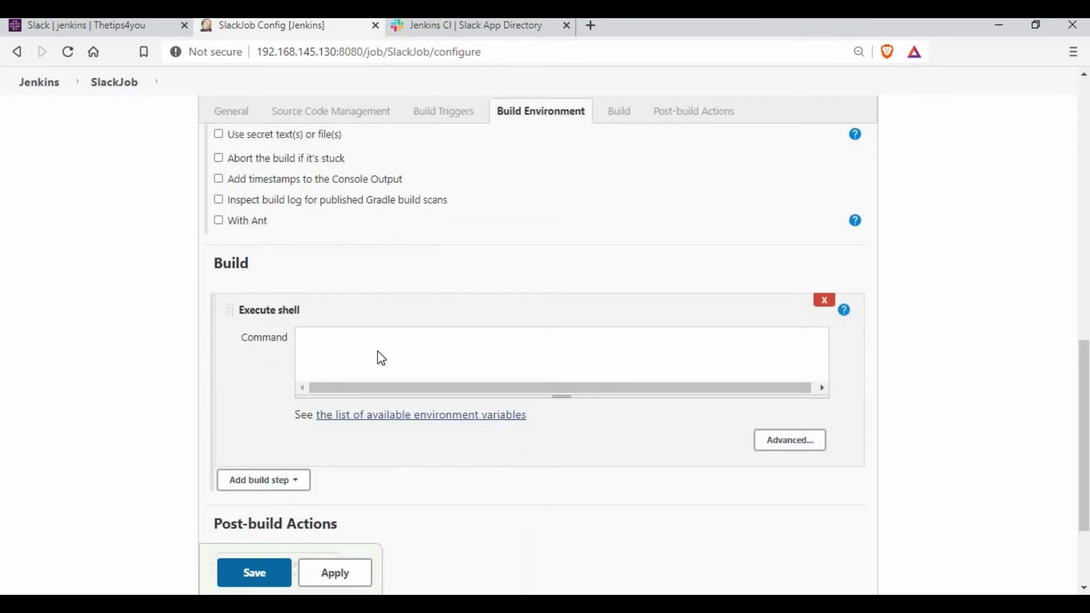
type("echo \"Testing")
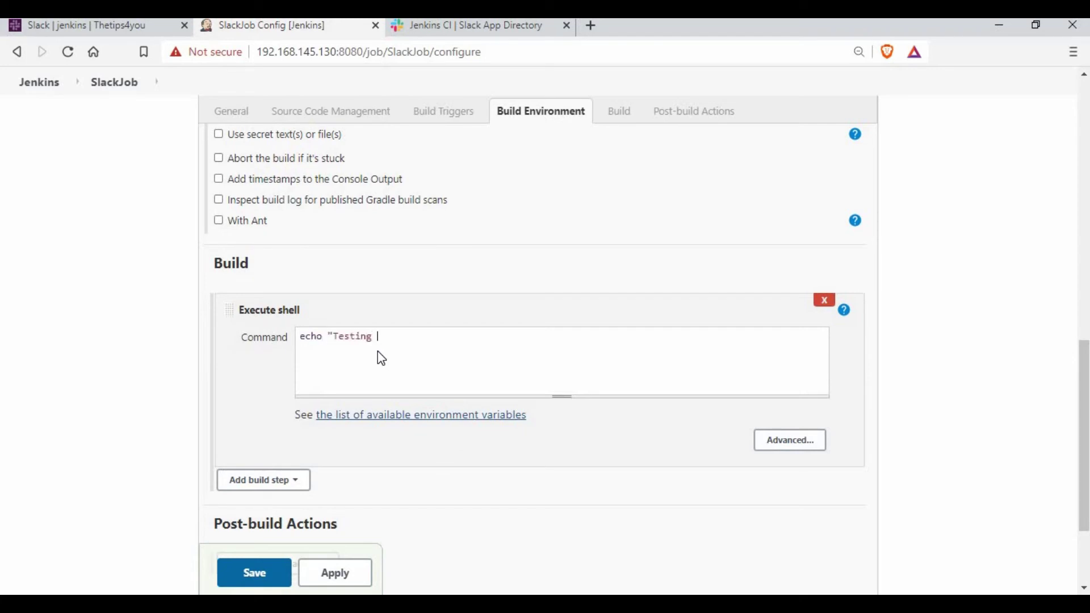
type(" Slack Integration\"")
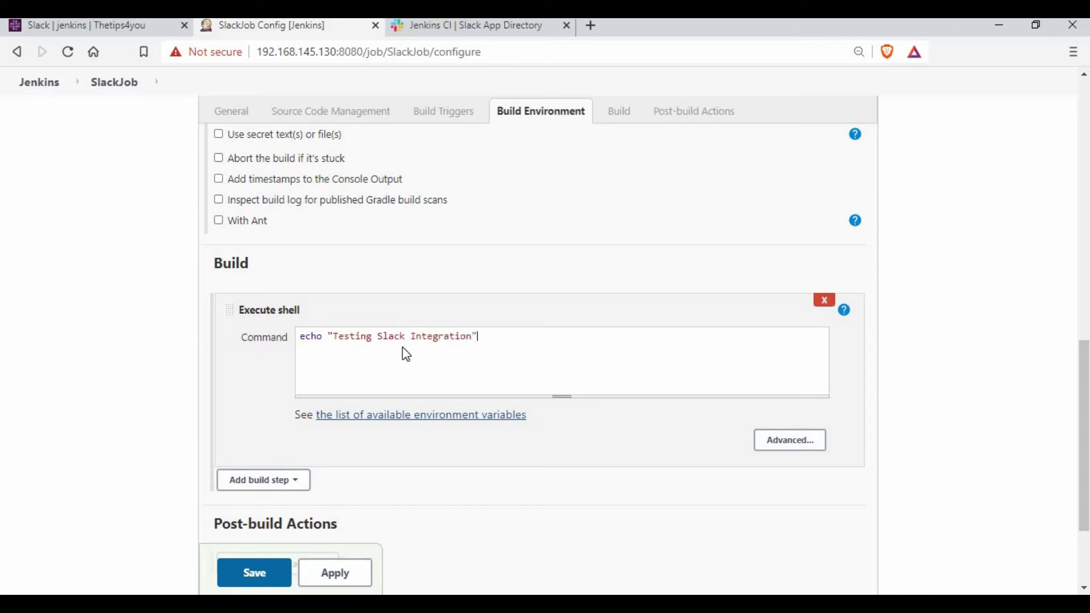
Step: Add a Slack Notifications post-build action with Notify Build Start, Notify Success and Notify Aborted enabled, and save the job
scroll(497, 392, "down", 3)
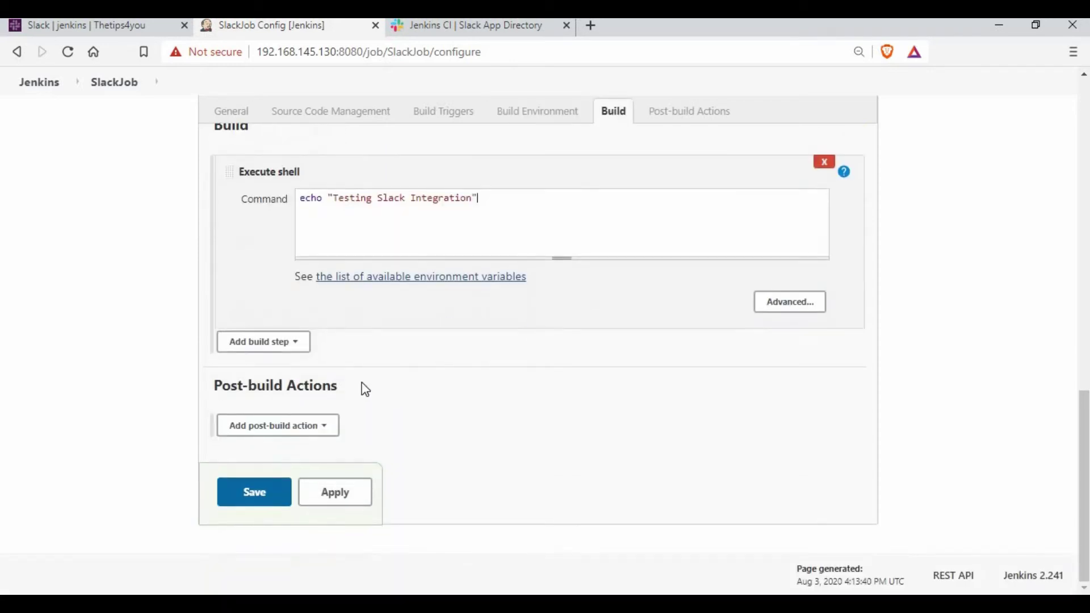
left_click(307, 426)
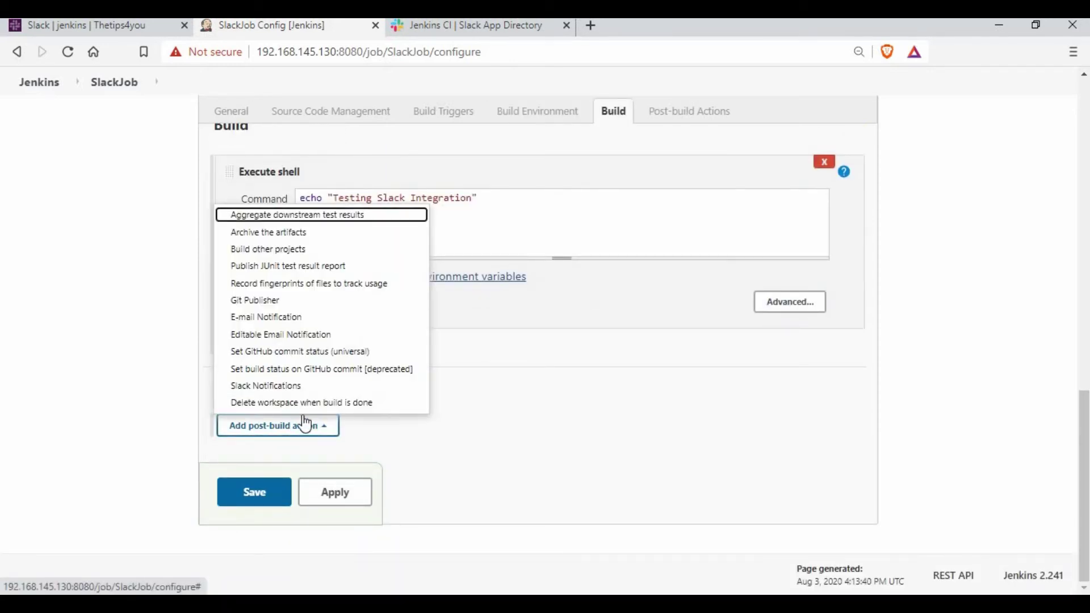
left_click(271, 388)
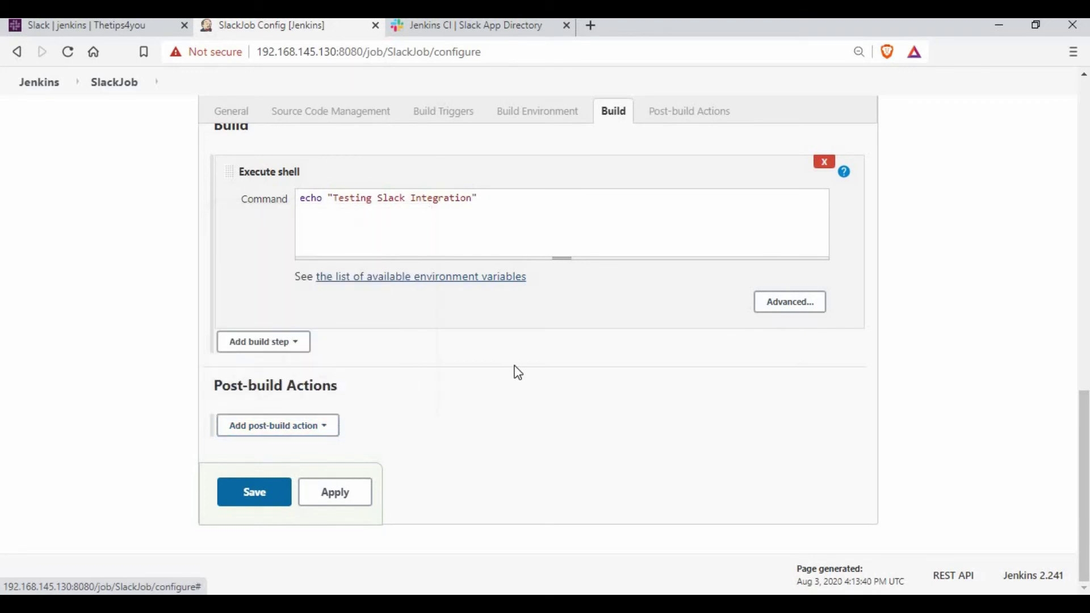
scroll(445, 253, "down", 4)
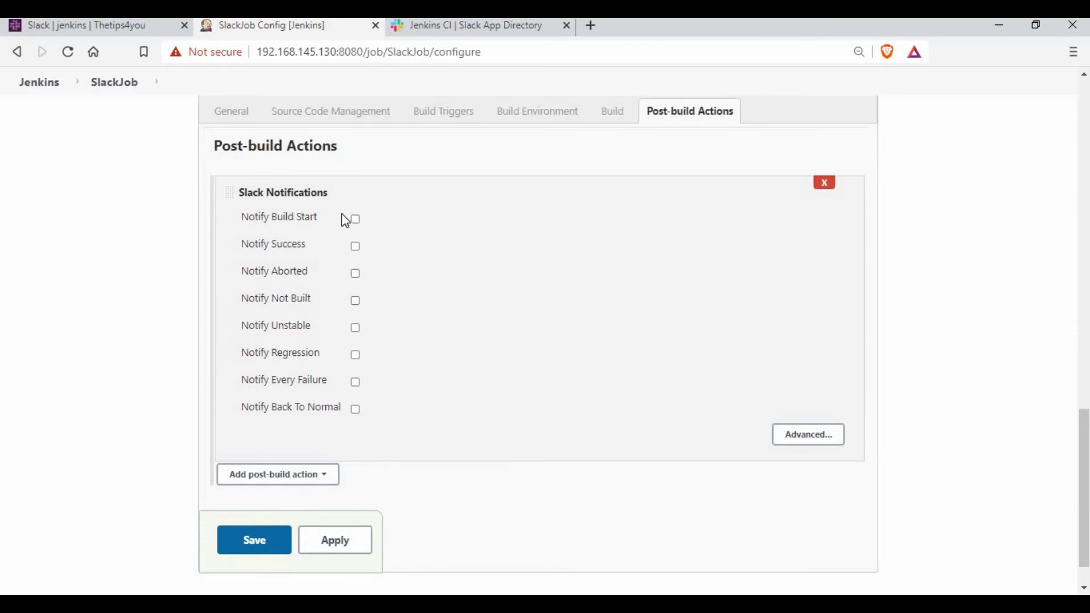
left_click(356, 220)
left_click(356, 248)
left_click(356, 274)
left_click(262, 550)
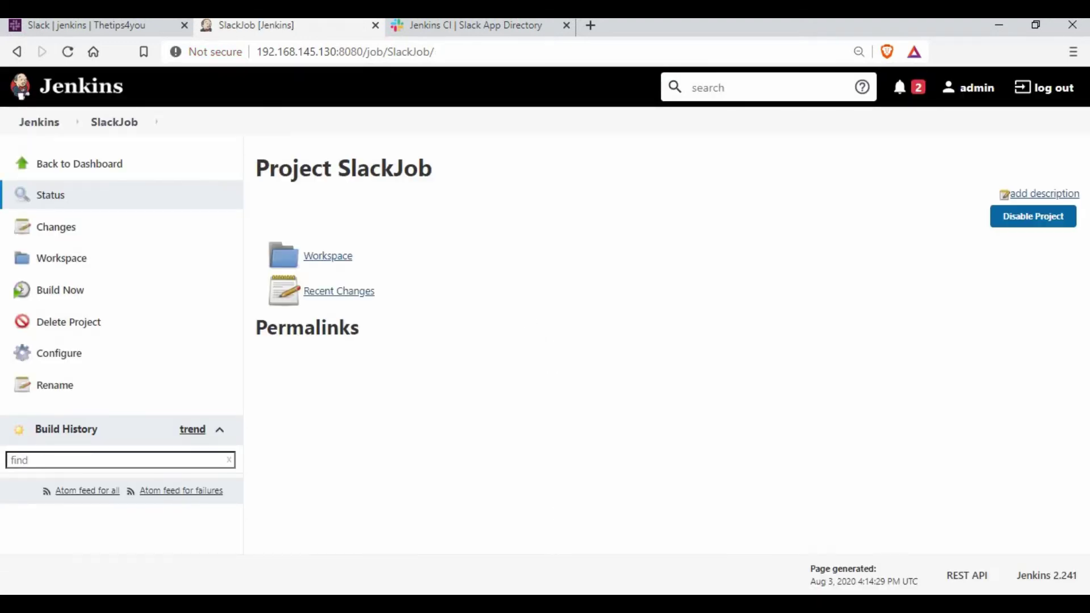
Step: Review the Jenkins plugin test message in the Slack desktop app's #jenkins channel and return to SlackJob in the browser
key("alt+Tab")
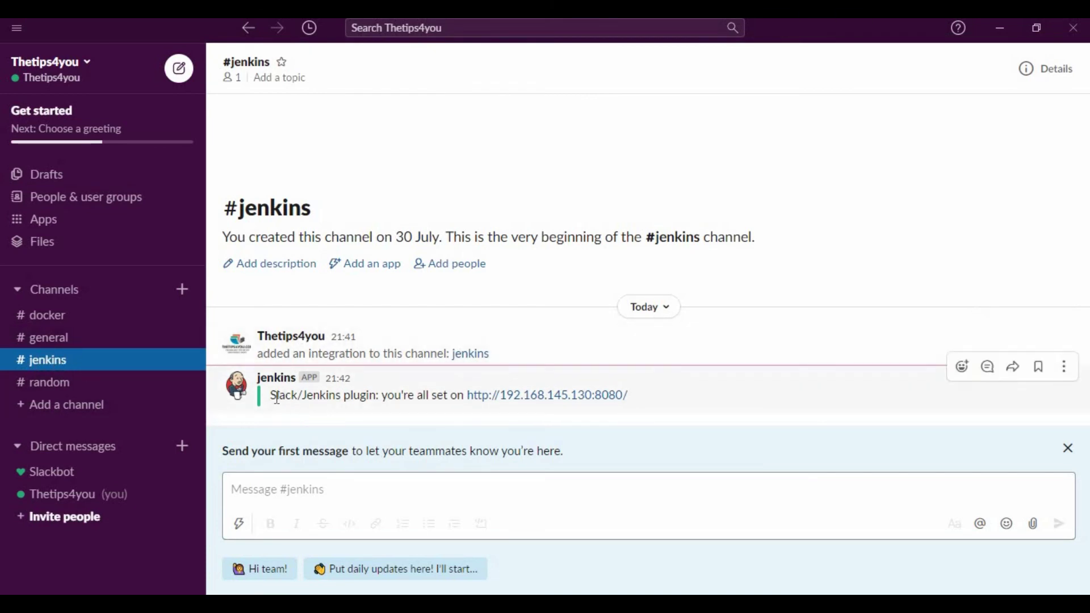
left_click_drag(276, 394, 600, 404)
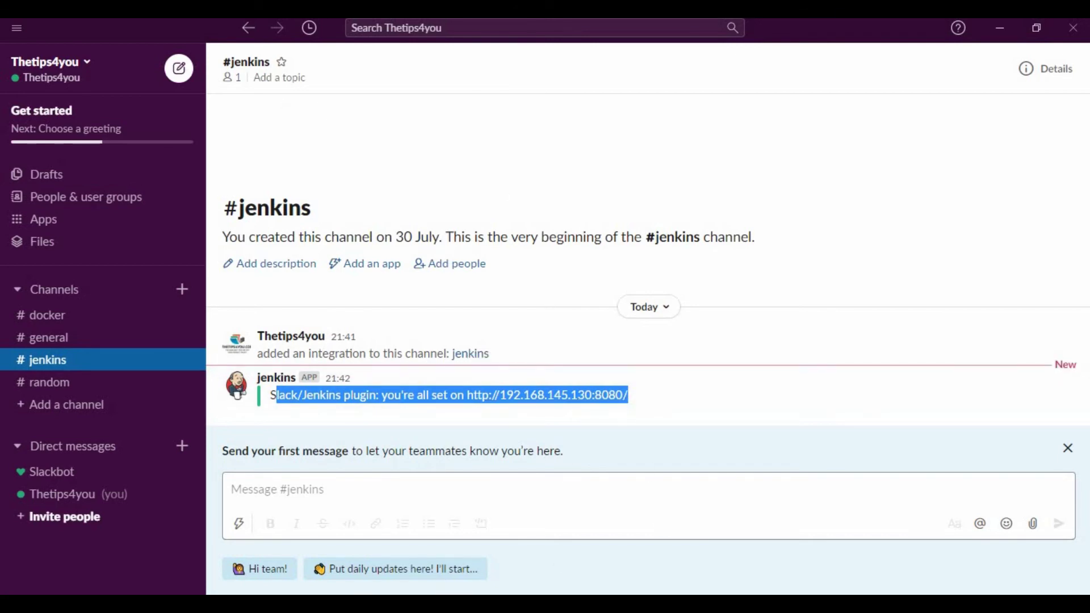
key("alt+Tab")
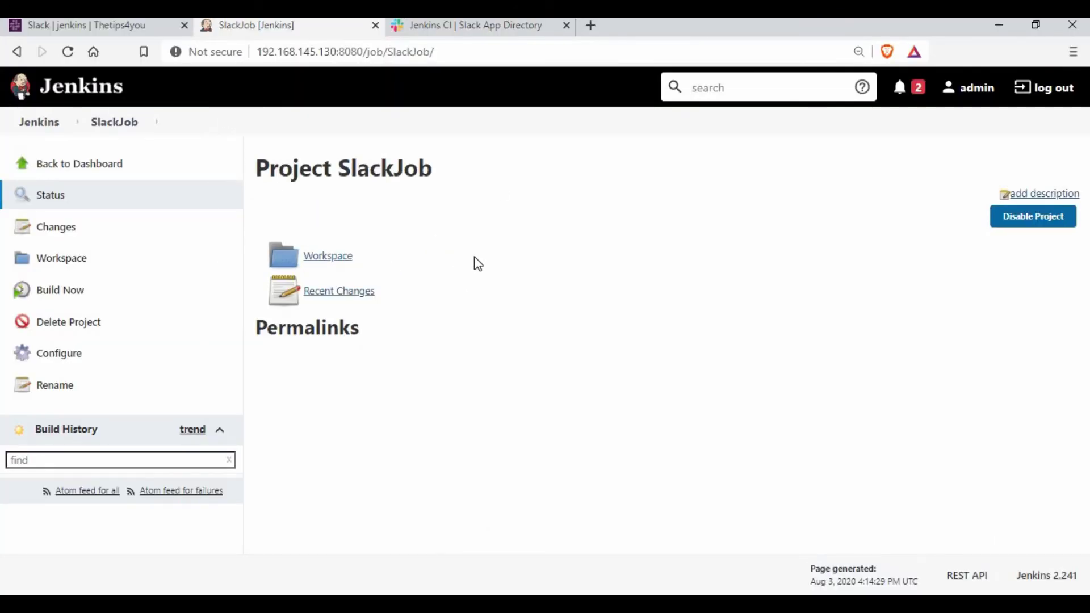
Step: Build SlackJob and check its start and result notifications in the #jenkins channel of the Slack desktop app
left_click(60, 291)
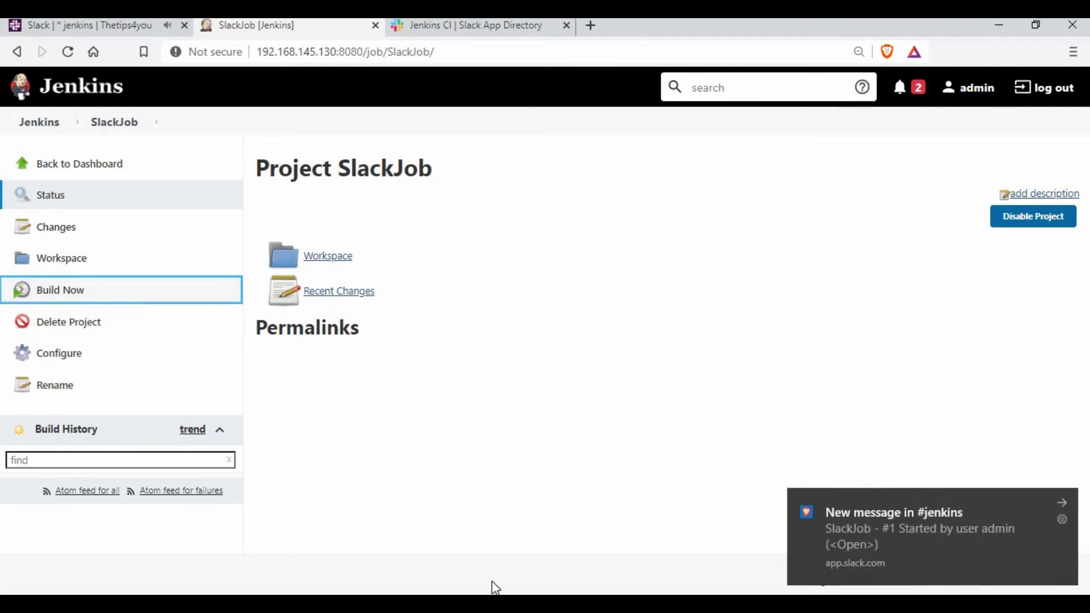
key("alt+Tab")
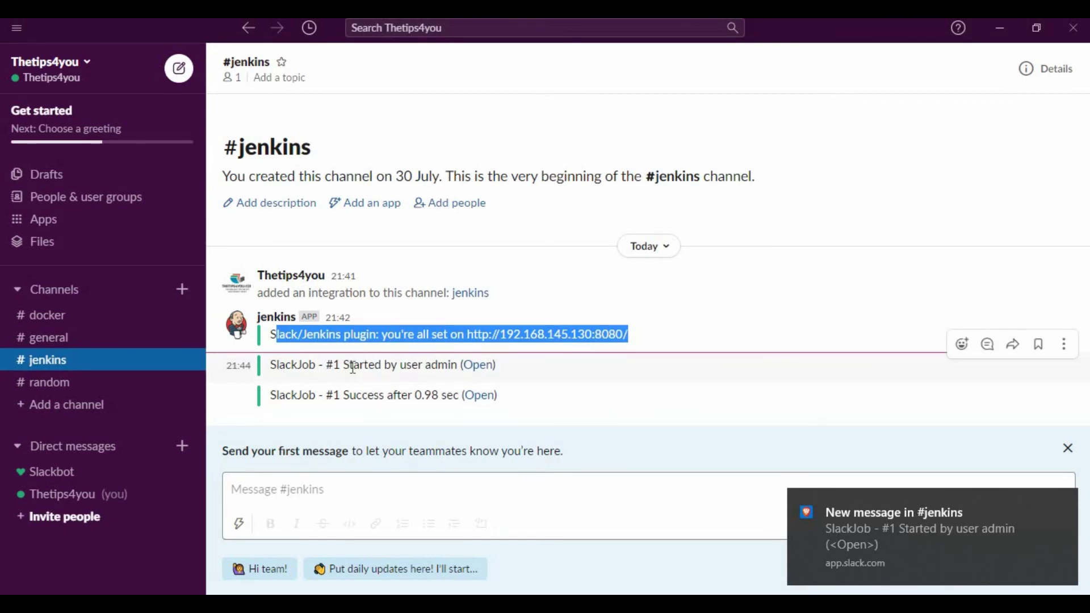
left_click_drag(348, 365, 457, 365)
left_click_drag(348, 395, 442, 397)
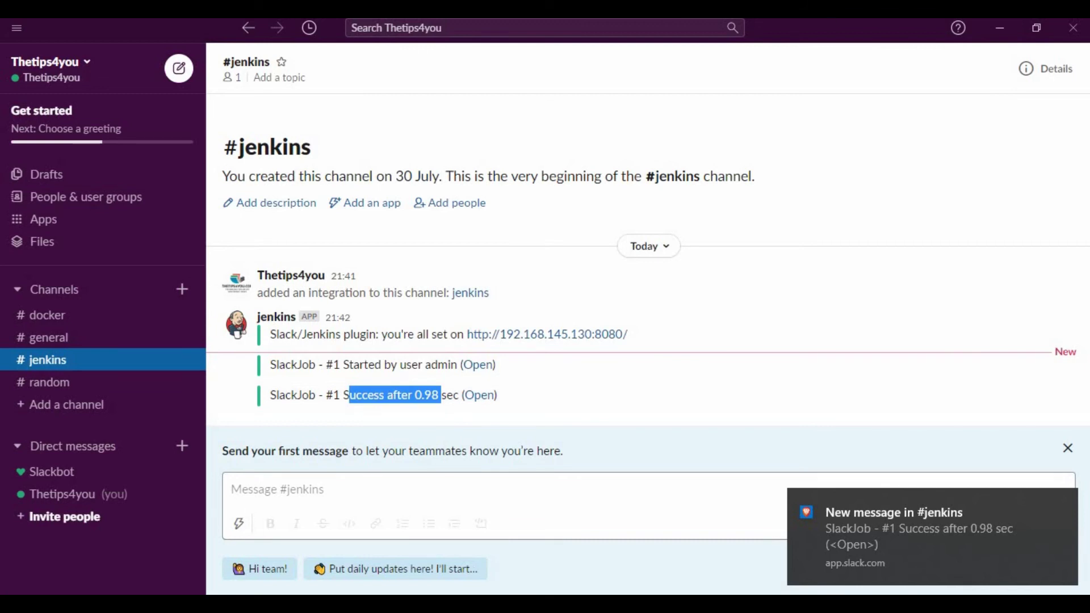
Step: Switch back to Jenkins in the browser and open the SlackJob configuration at its Execute shell build step
key("alt+Tab")
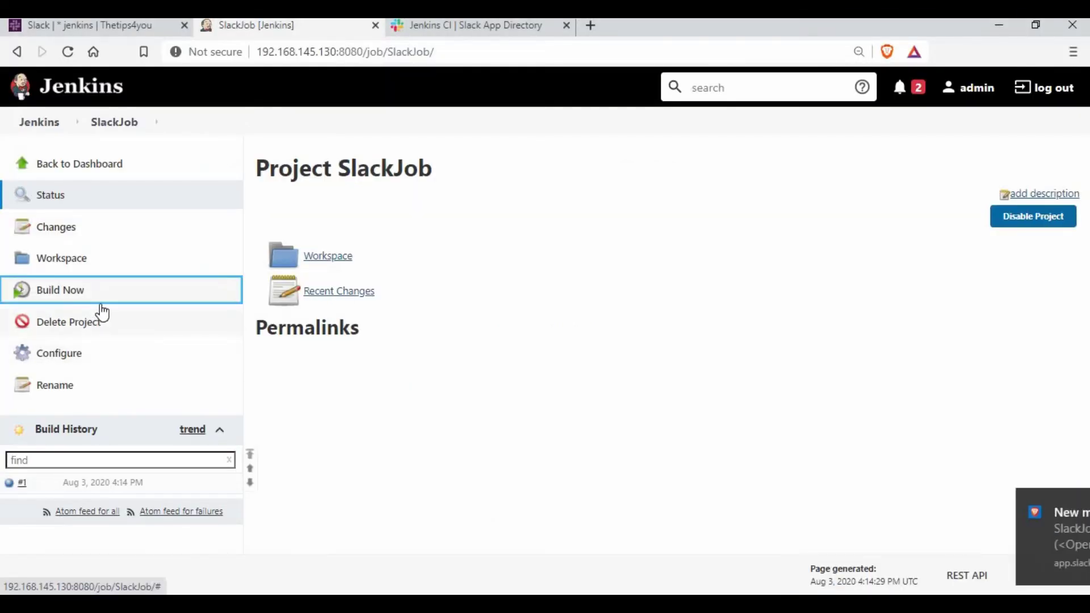
left_click(70, 354)
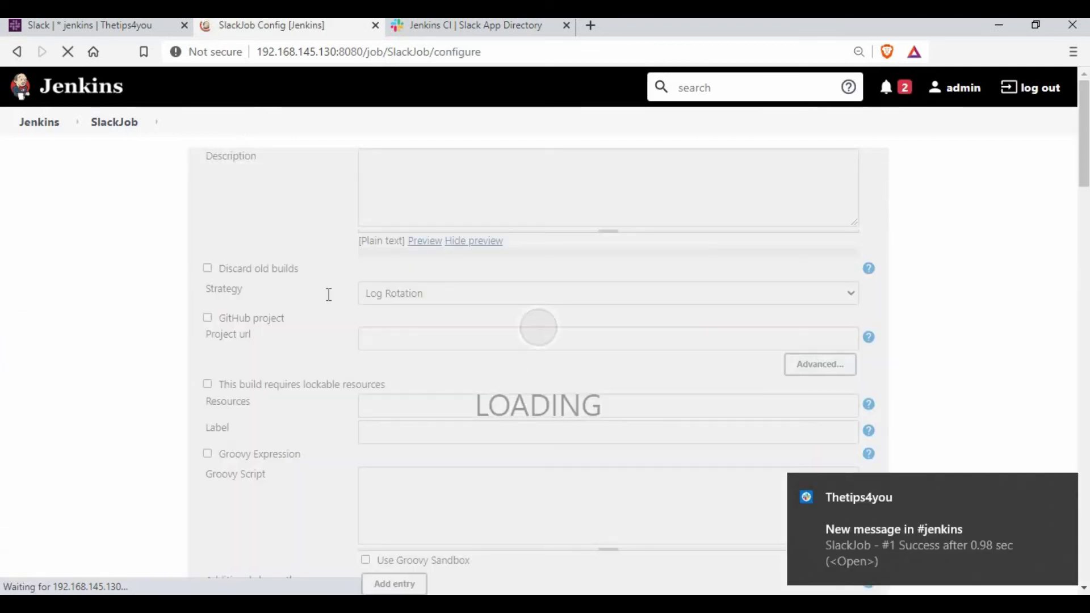
scroll(406, 355, "down", 10)
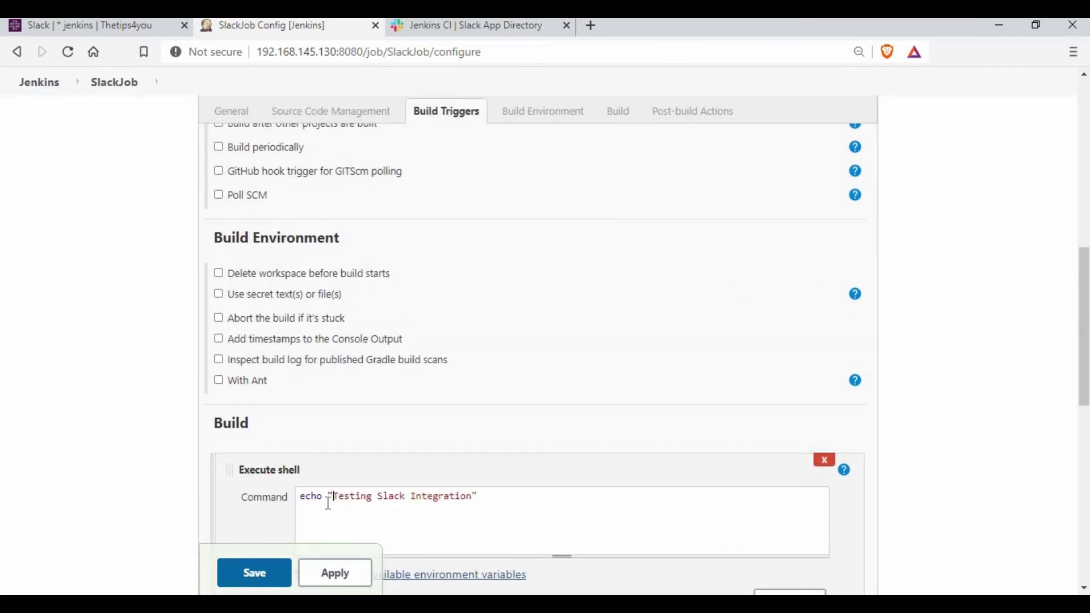
Step: Change the Execute shell command to batch "Testing Slack Integration" and save the job
double_click(320, 502)
left_click(324, 501)
key("BackSpace")
key("End")
double_click(324, 502)
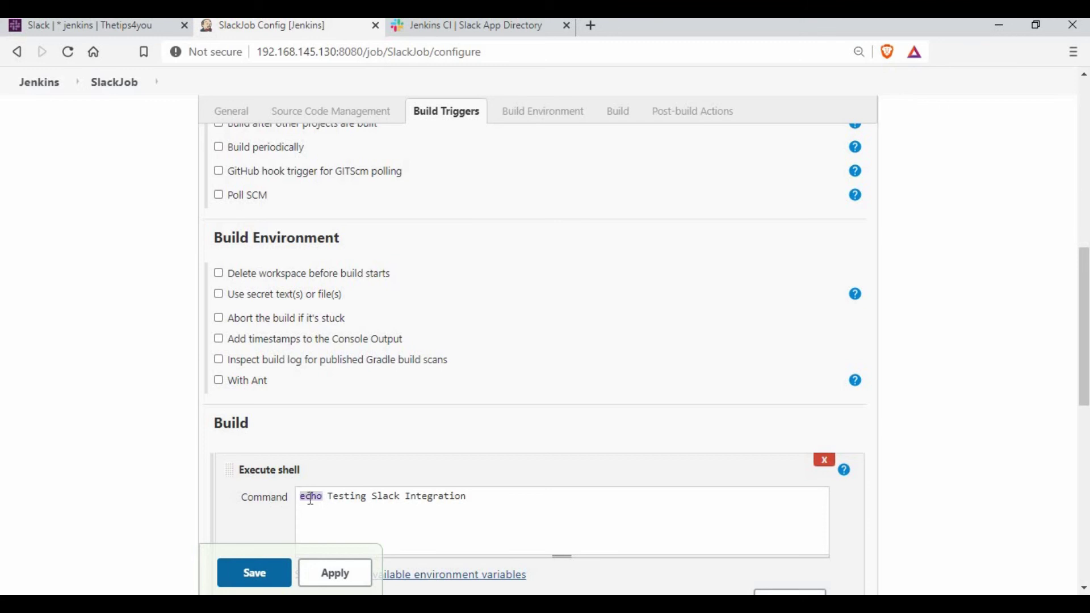
left_click(332, 502)
scroll(331, 504, "down", 3)
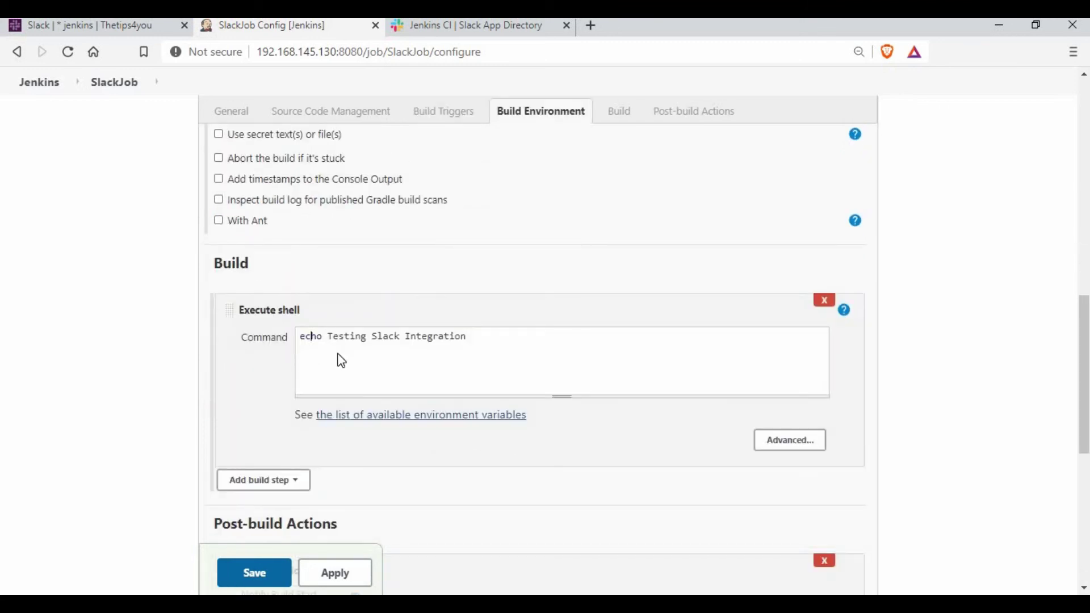
key("BackSpace")
key("BackSpace")
key("BackSpace")
key("BackSpace")
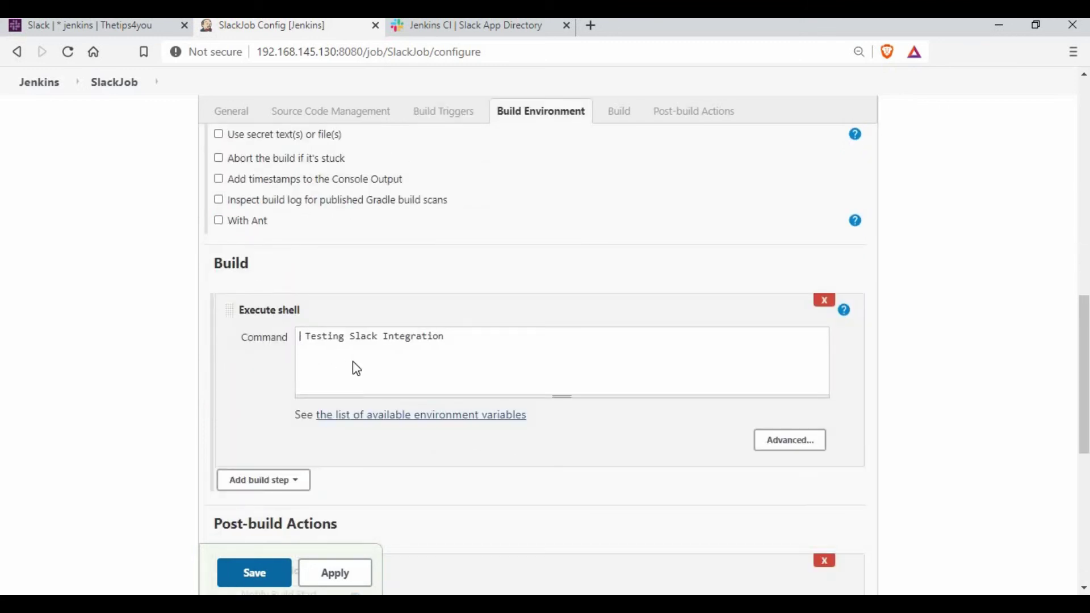
type("batch")
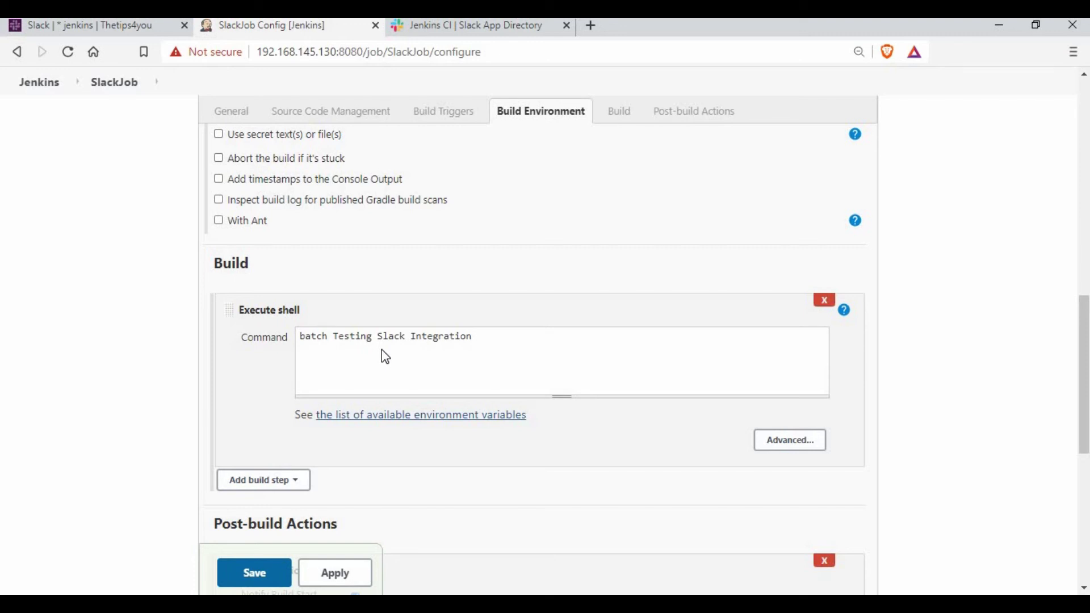
type("\"")
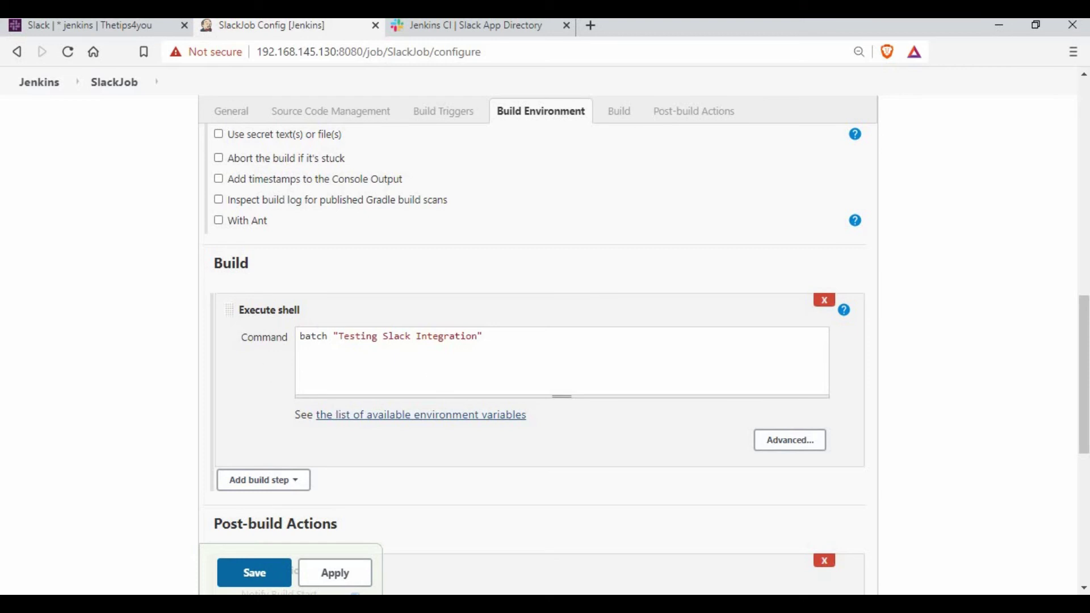
left_click(268, 582)
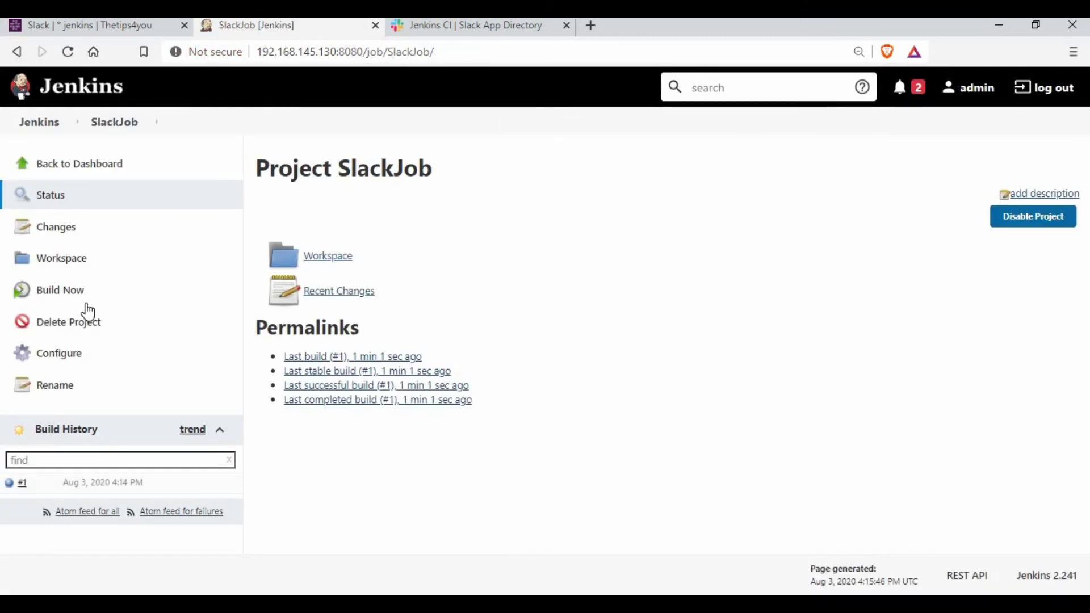
Step: Run SlackJob again with the changed command and open the console output of build #2
left_click(159, 291)
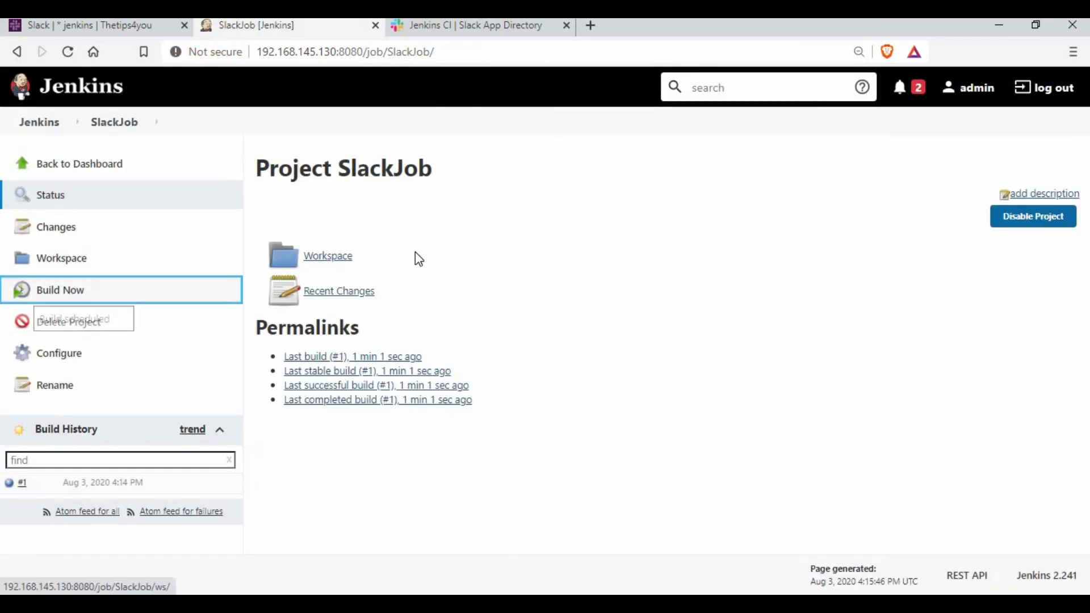
left_click(9, 487)
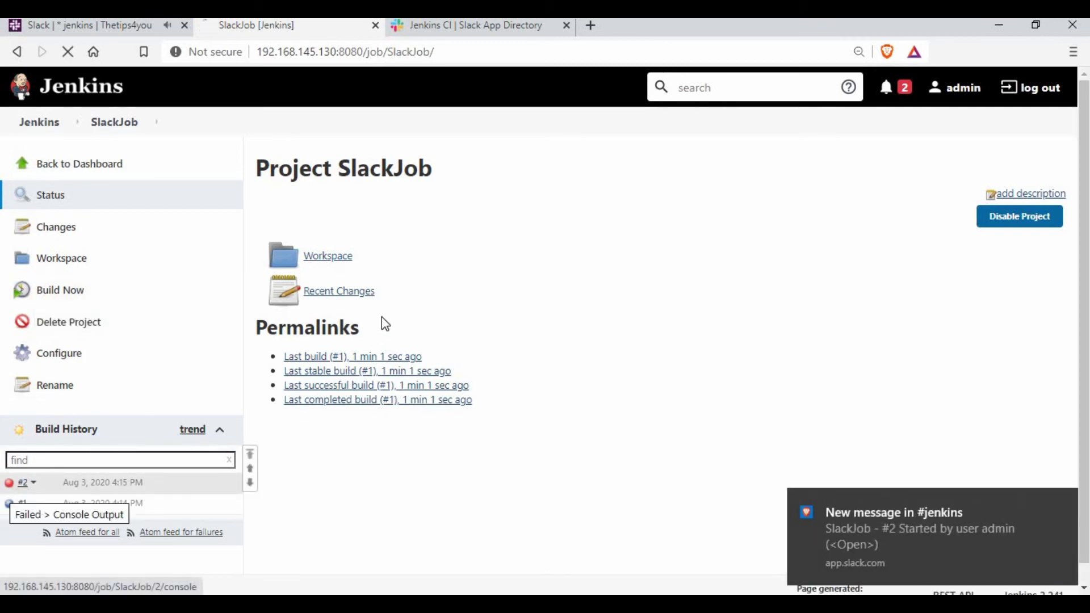
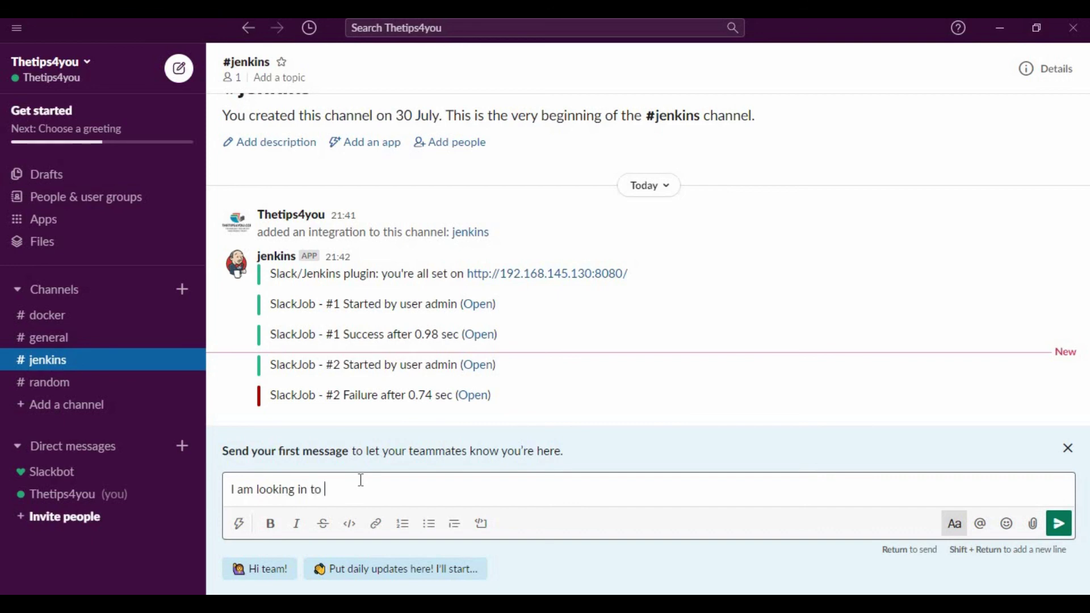
Step: Send the message "I am looking in to this issue" to the #jenkins channel in Slack and acknowledge the Slackbot notice
key("Return")
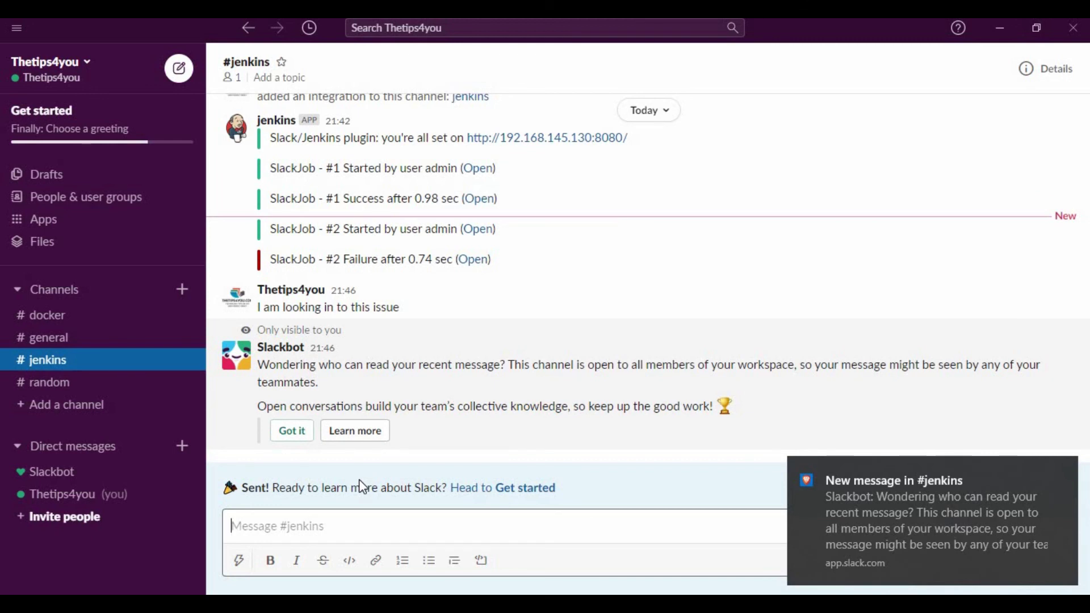
left_click(290, 431)
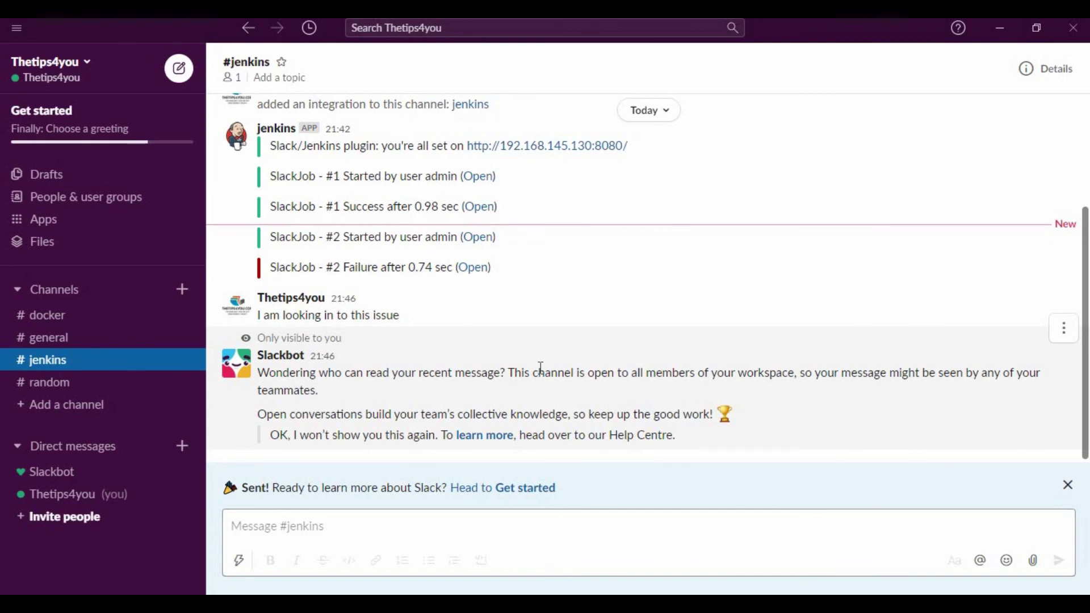
type("2")
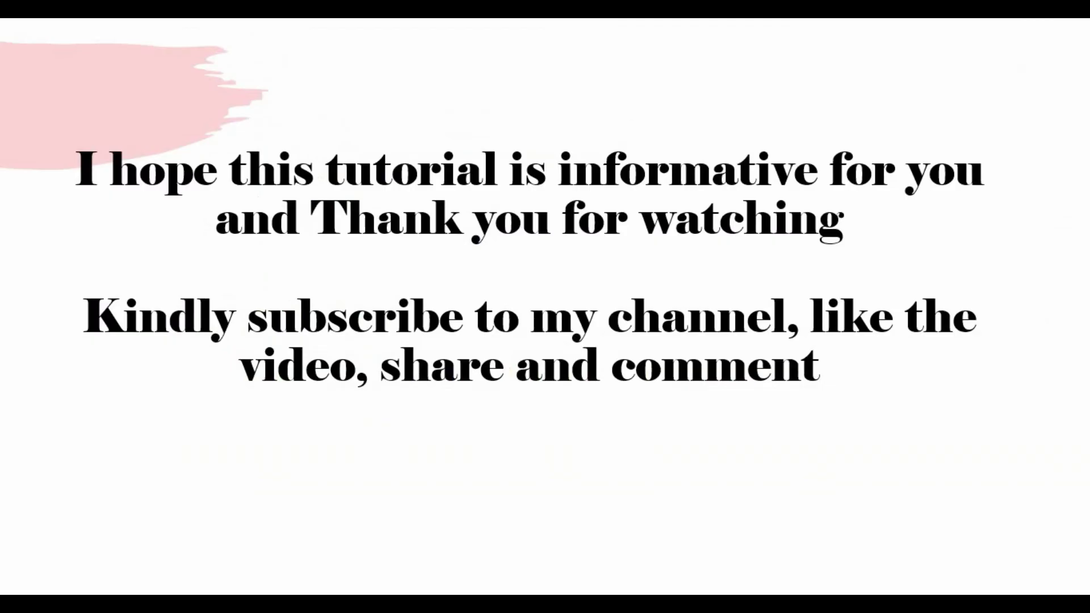